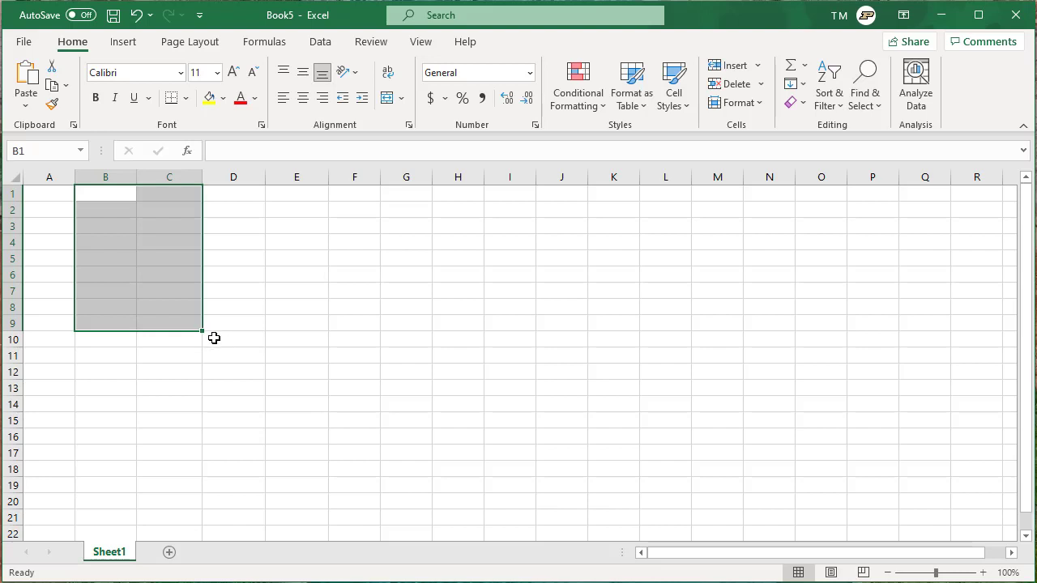
- Enter '1st Quarter' in B1 and fill it across to '4th Quarter' in E1
{"action": "left_click", "coordinate": [227, 321]}
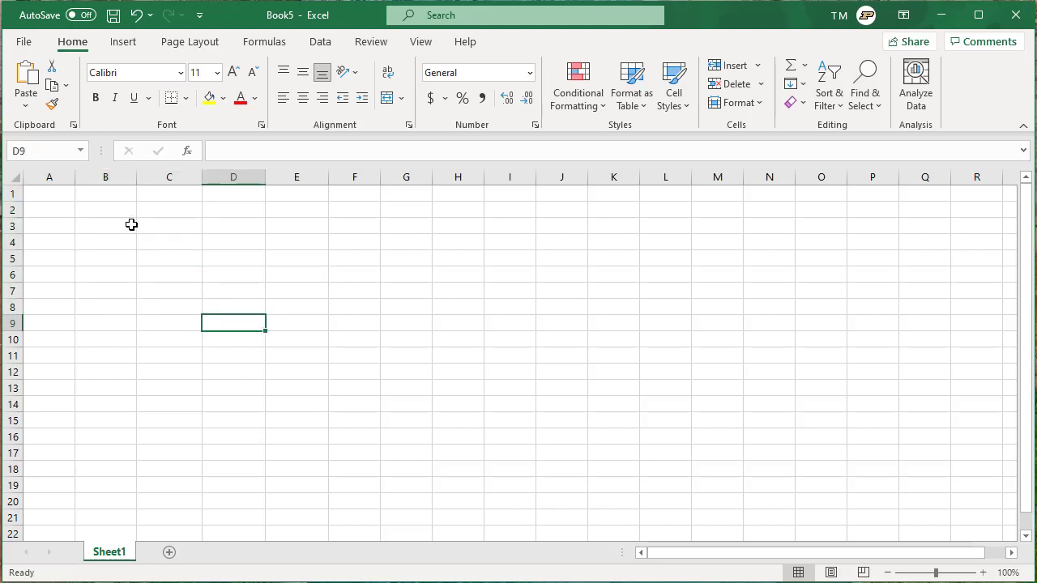
{"action": "left_click", "coordinate": [104, 210]}
{"action": "left_click", "coordinate": [94, 194]}
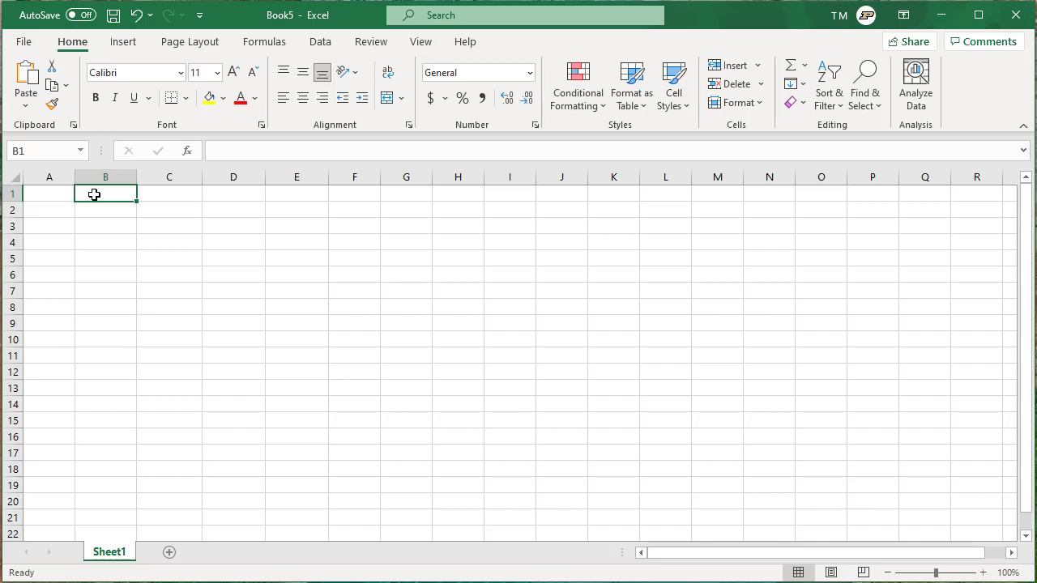
{"action": "type", "text": "1st Q"}
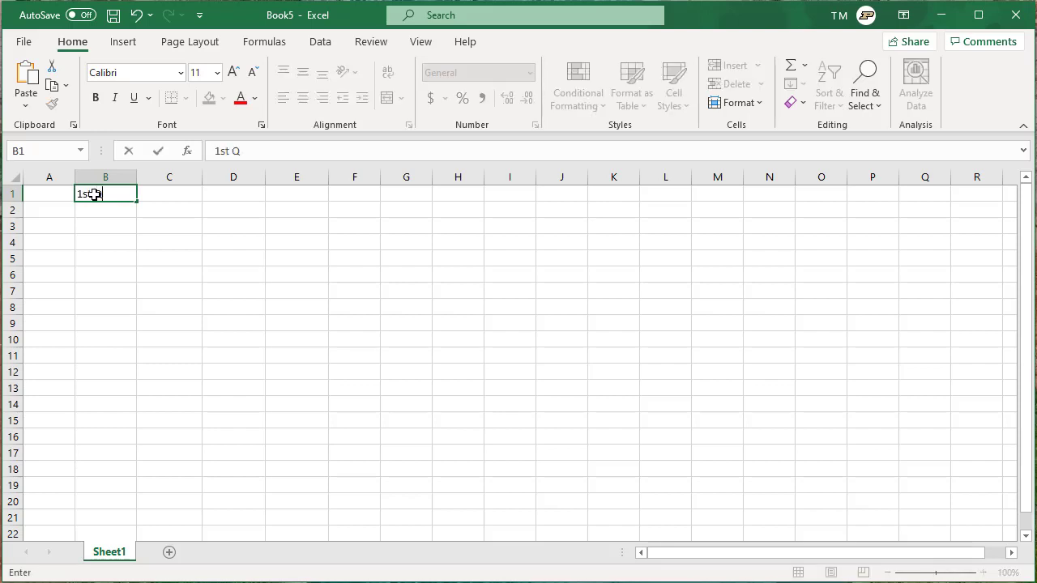
{"action": "type", "text": "uarter"}
{"action": "key", "text": "ctrl+Return"}
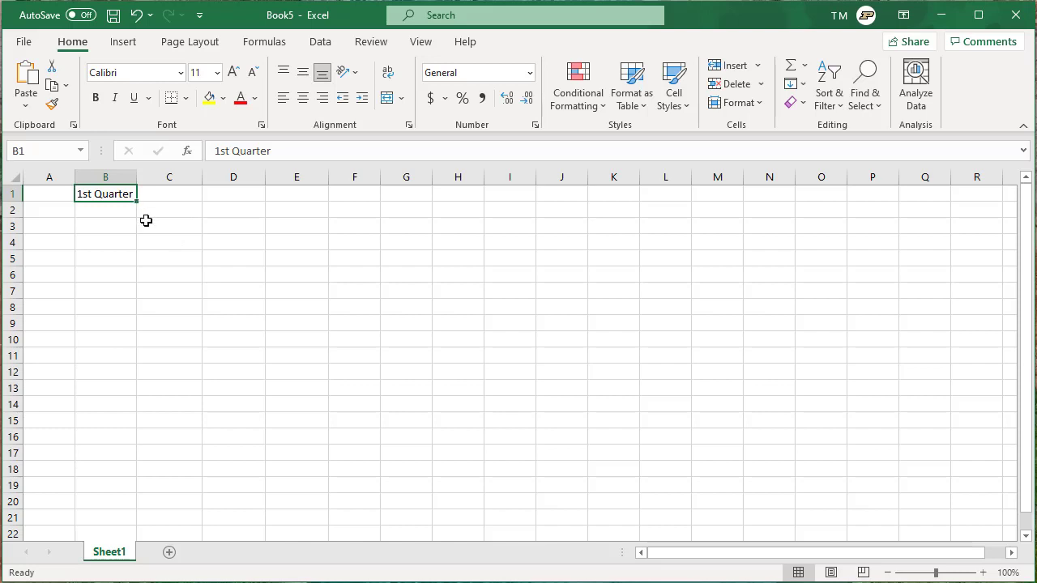
{"action": "left_click_drag", "start_coordinate": [137, 203], "coordinate": [320, 194]}
- Clear the extra quarter labels that spilled into F1:G1
{"action": "left_click", "coordinate": [171, 229]}
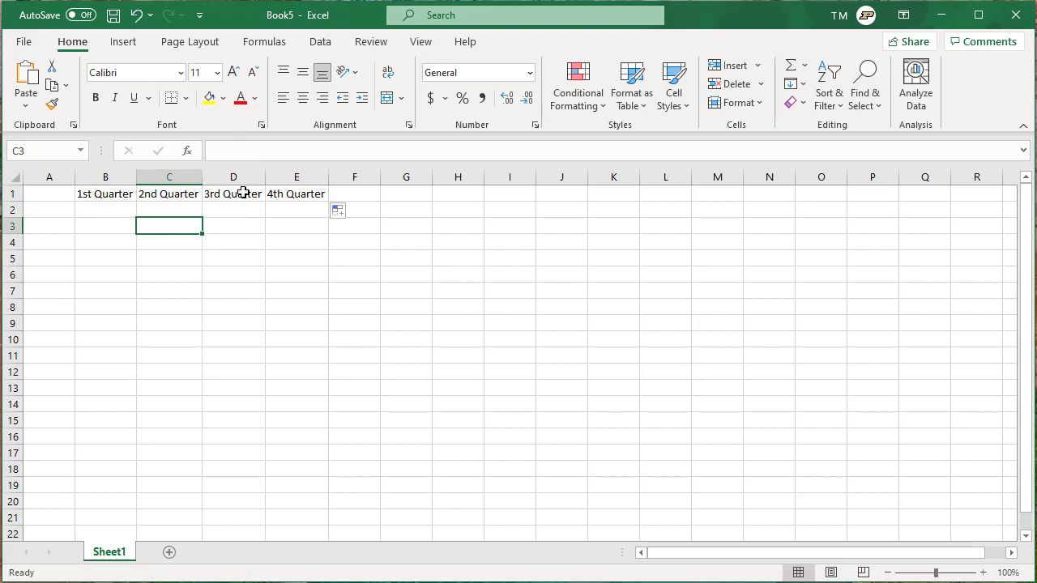
{"action": "left_click", "coordinate": [312, 196]}
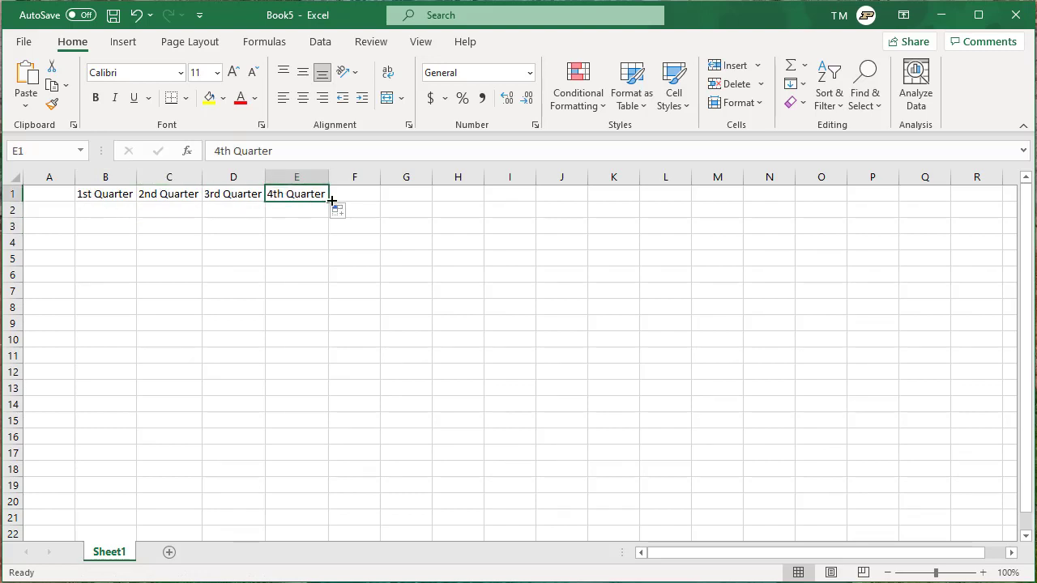
{"action": "left_click_drag", "start_coordinate": [329, 201], "coordinate": [418, 200]}
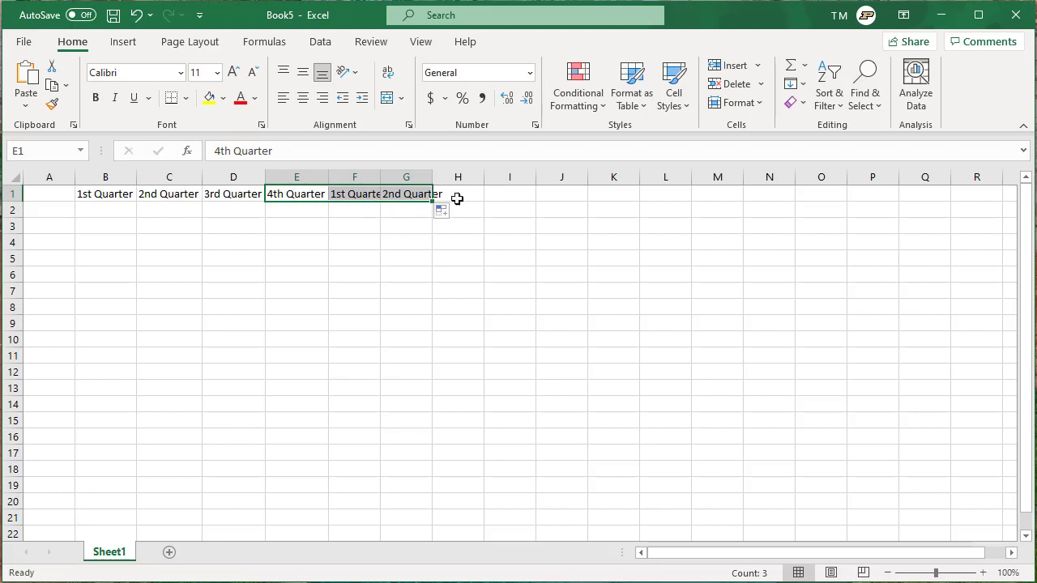
{"action": "left_click", "coordinate": [354, 196]}
{"action": "left_click_drag", "start_coordinate": [354, 205], "coordinate": [398, 195]}
{"action": "key", "text": "Delete"}
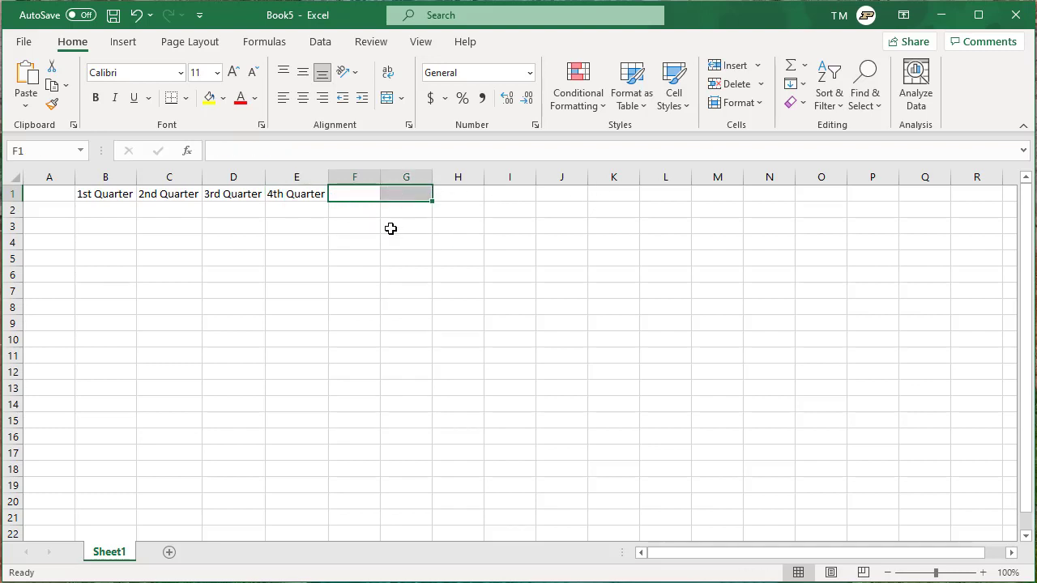
{"action": "left_click", "coordinate": [112, 211]}
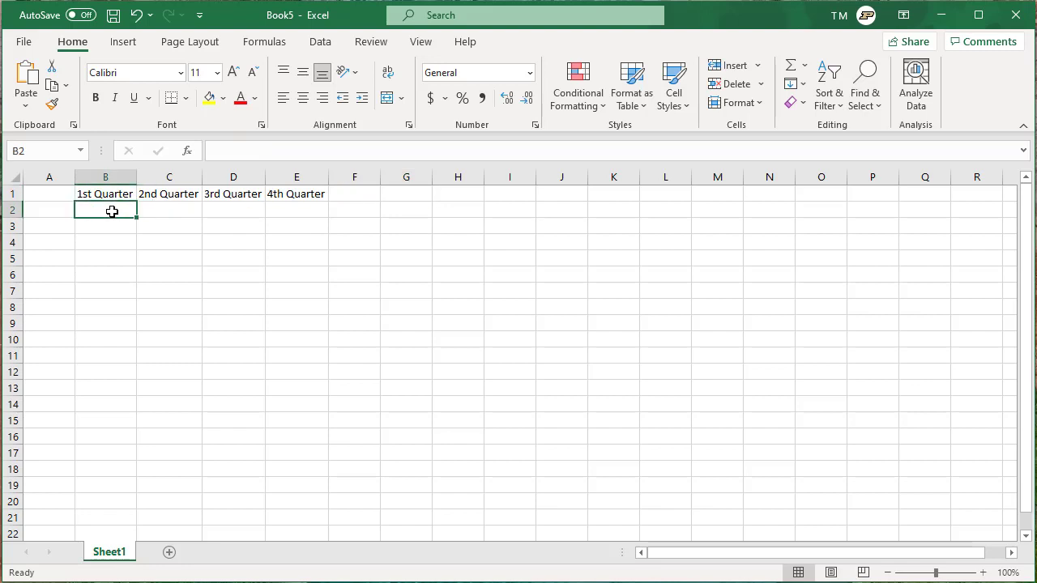
- Start Q1 in B2 and '1st Qtr' in B3, filling each series right to column E
{"action": "type", "text": "Q1"}
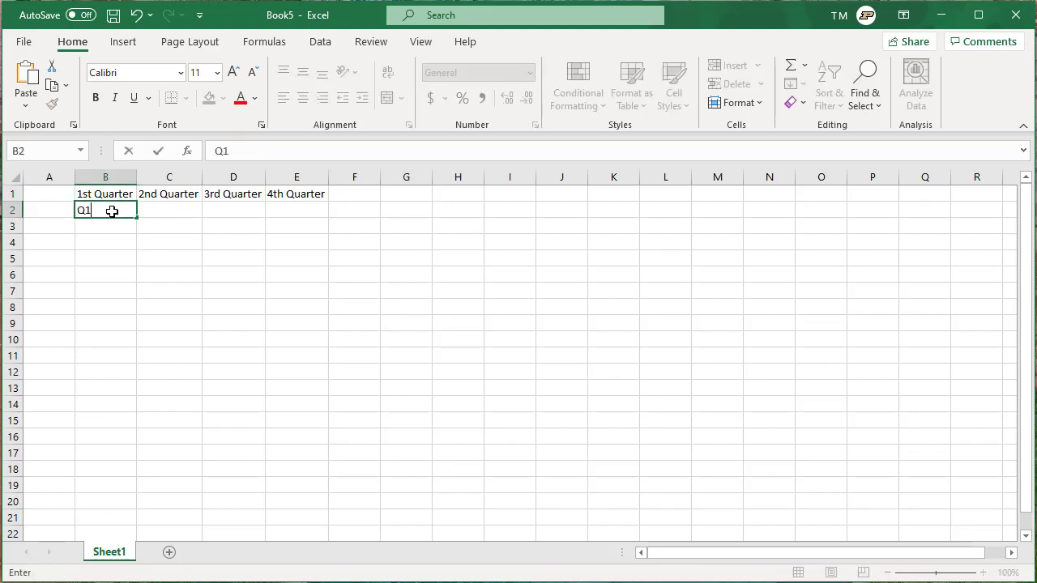
{"action": "left_click_drag", "start_coordinate": [136, 219], "coordinate": [312, 213]}
{"action": "left_click", "coordinate": [115, 232]}
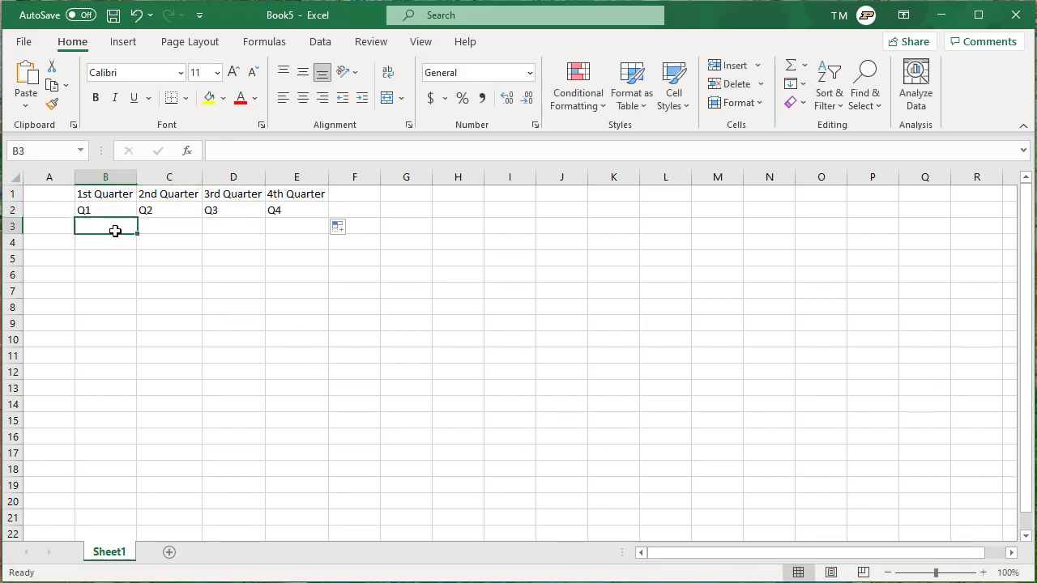
{"action": "type", "text": "1"}
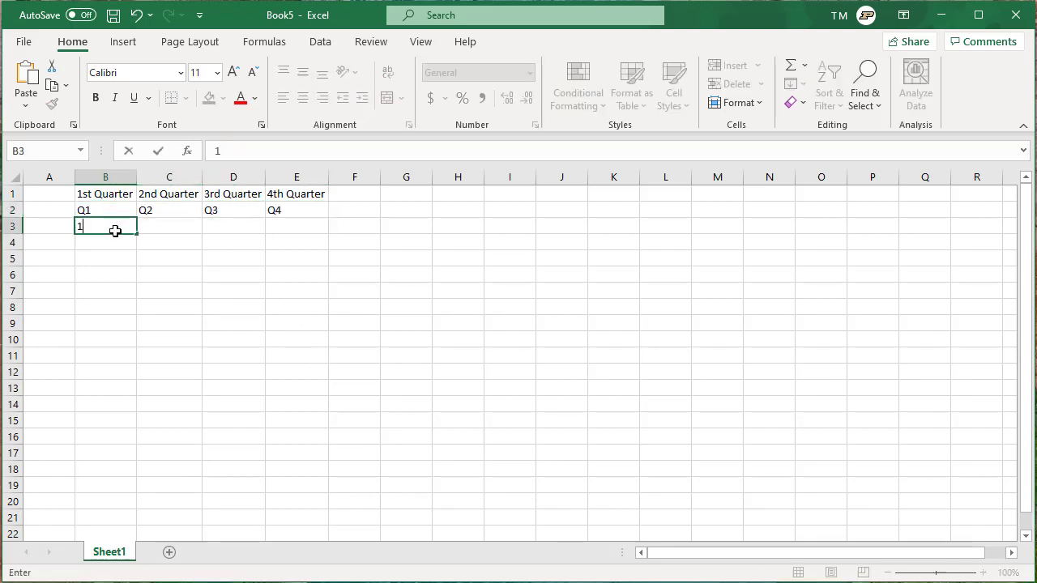
{"action": "type", "text": "a"}
{"action": "key", "text": "BackSpace"}
{"action": "type", "text": "st "}
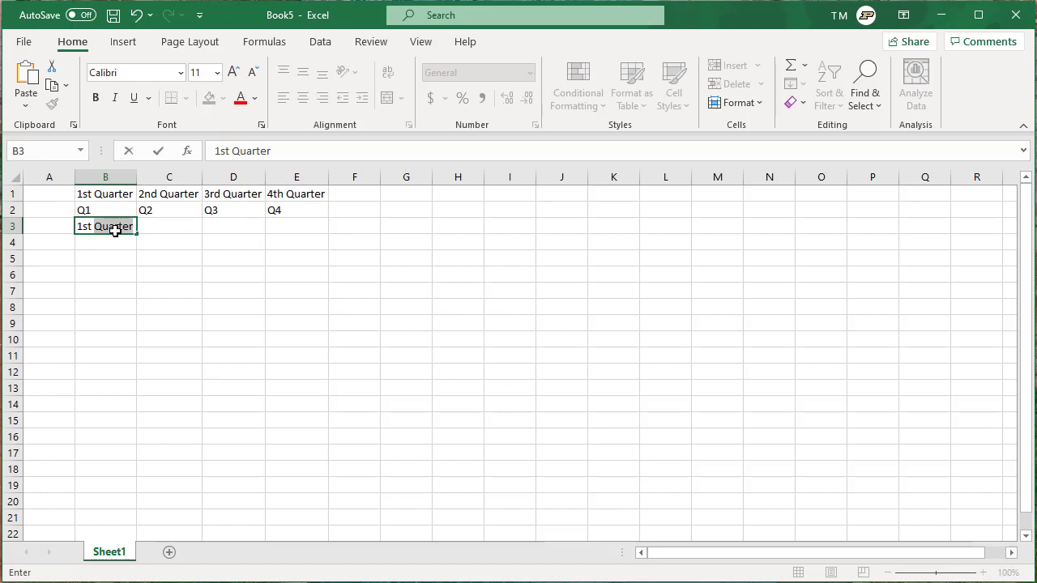
{"action": "type", "text": "Qtr"}
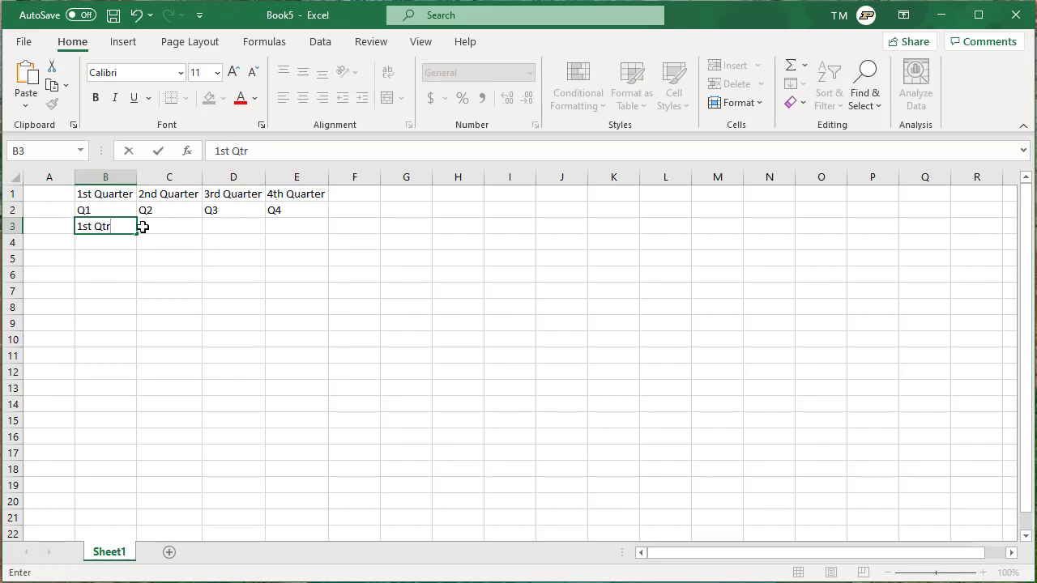
{"action": "left_click_drag", "start_coordinate": [140, 233], "coordinate": [295, 228]}
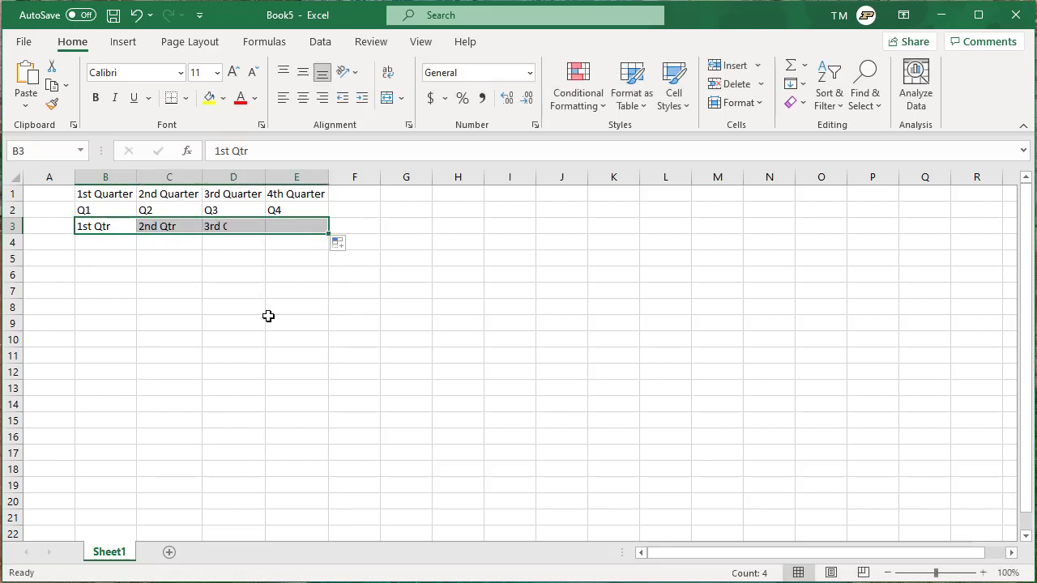
{"action": "left_click", "coordinate": [102, 258]}
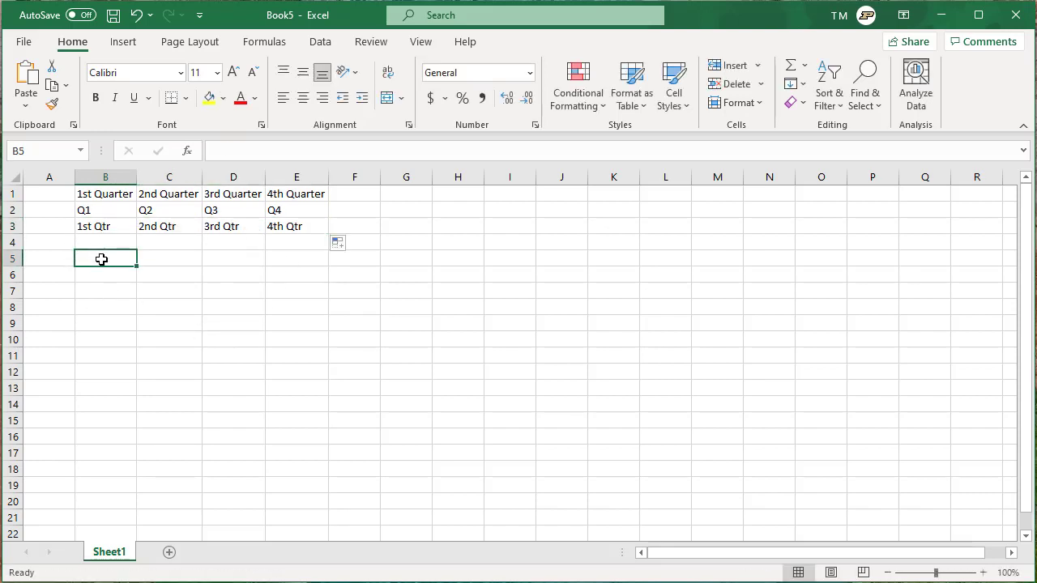
- Start January in B5 and Jan in B6, filling each right through September / Sep in column J
{"action": "type", "text": "January"}
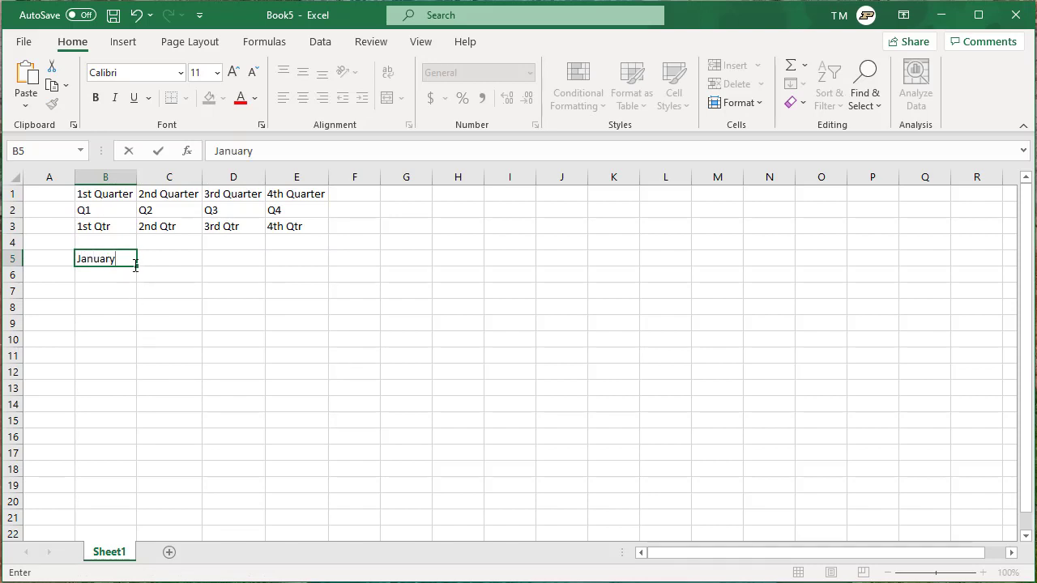
{"action": "left_click_drag", "start_coordinate": [138, 266], "coordinate": [593, 259]}
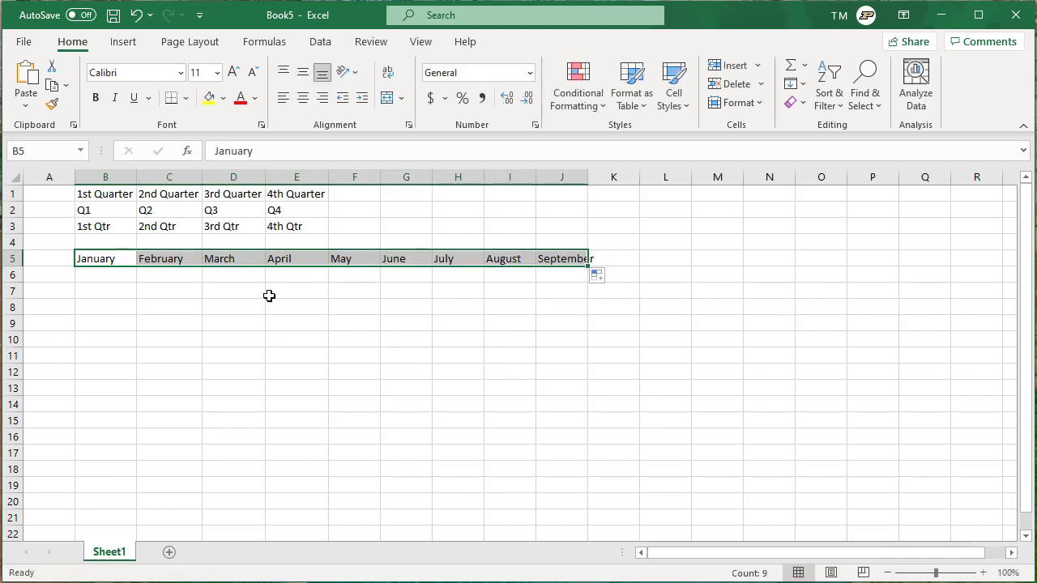
{"action": "left_click", "coordinate": [111, 277]}
{"action": "type", "text": "Janua"}
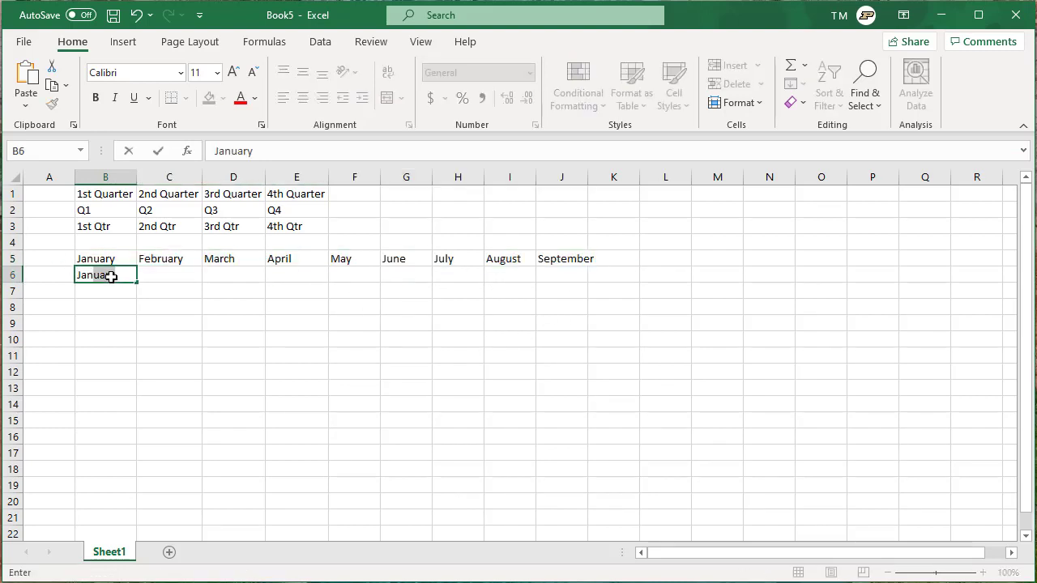
{"action": "key", "text": "BackSpace"}
{"action": "key", "text": "BackSpace"}
{"action": "key", "text": "BackSpace"}
{"action": "key", "text": "Return"}
{"action": "left_click", "coordinate": [109, 274]}
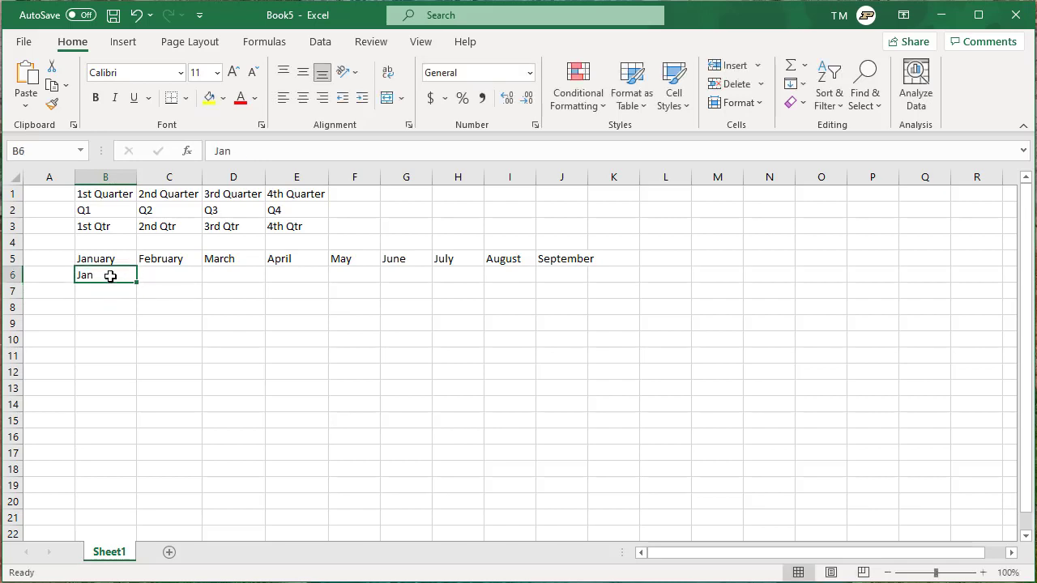
{"action": "left_click_drag", "start_coordinate": [139, 281], "coordinate": [565, 274]}
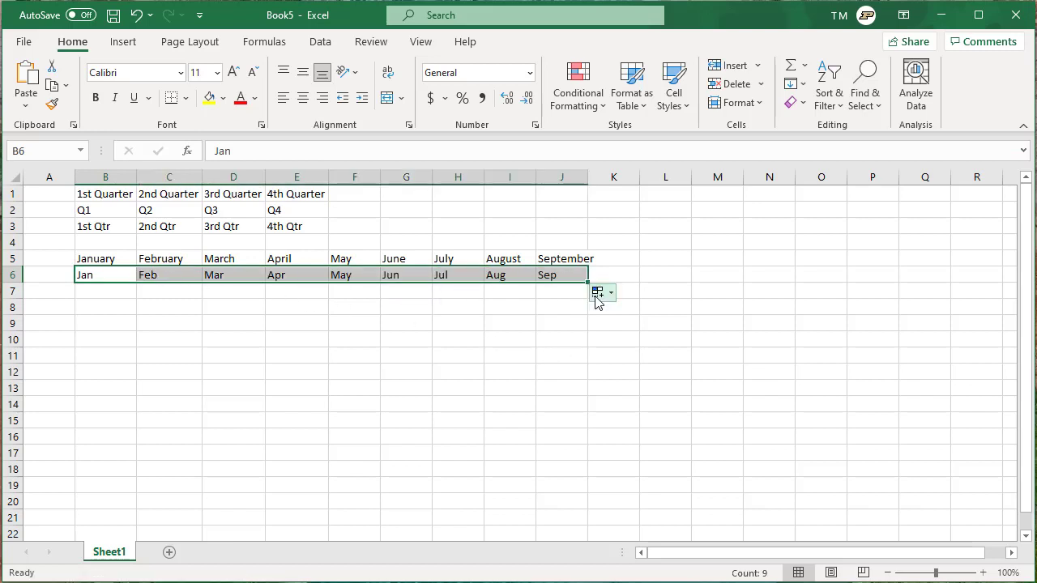
{"action": "left_click", "coordinate": [109, 309]}
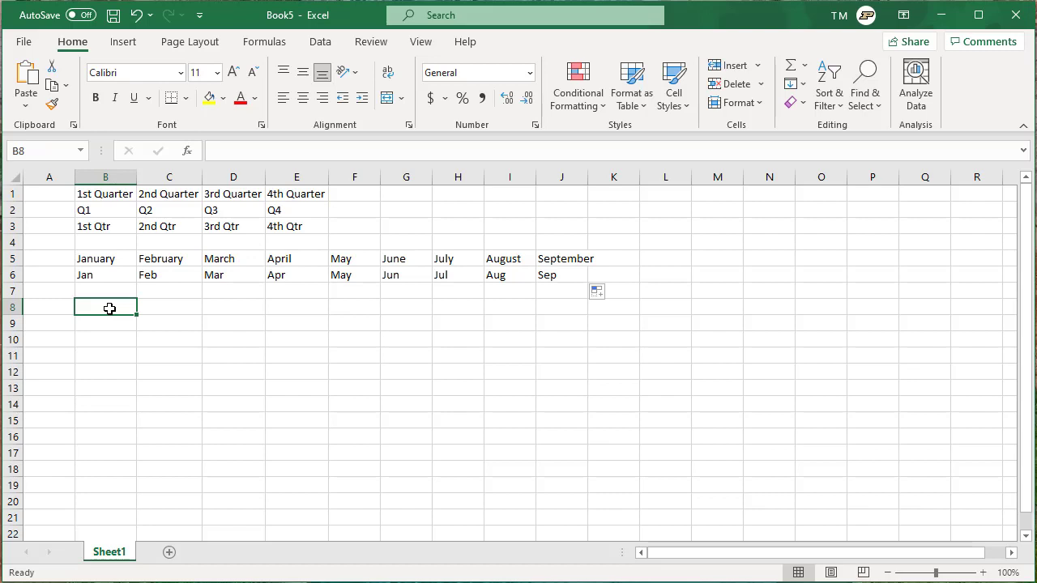
- Enter 2 and 4 in B8:B9 and extend the even series to 20 in B17
{"action": "type", "text": "2"}
{"action": "key", "text": "Return"}
{"action": "type", "text": "3"}
{"action": "key", "text": "ctrl+Return"}
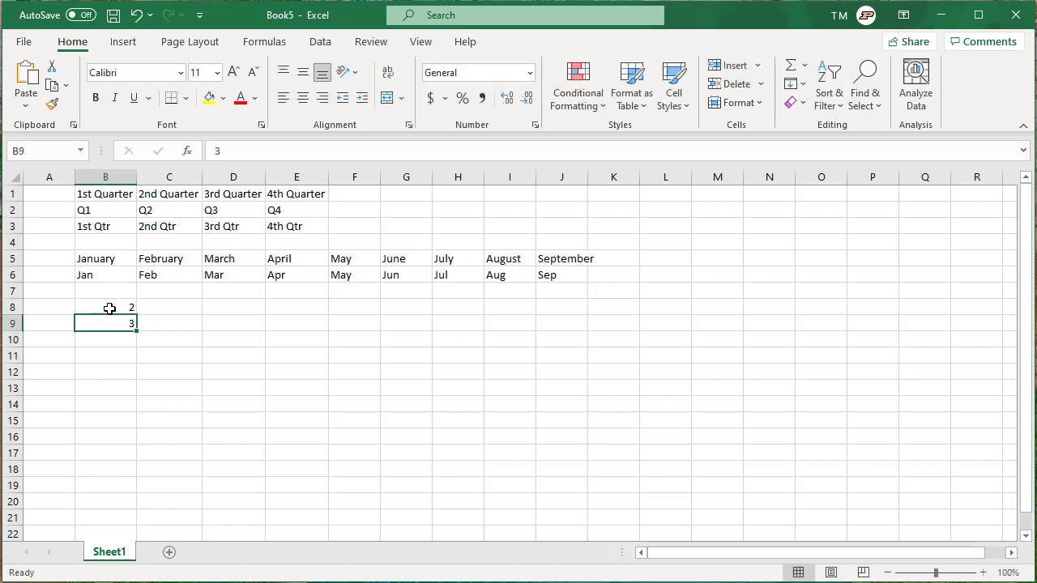
{"action": "key", "text": "BackSpace"}
{"action": "type", "text": "4"}
{"action": "key", "text": "Return"}
{"action": "key", "text": "Up"}
{"action": "key", "text": "Up"}
{"action": "key", "text": "shift+Down"}
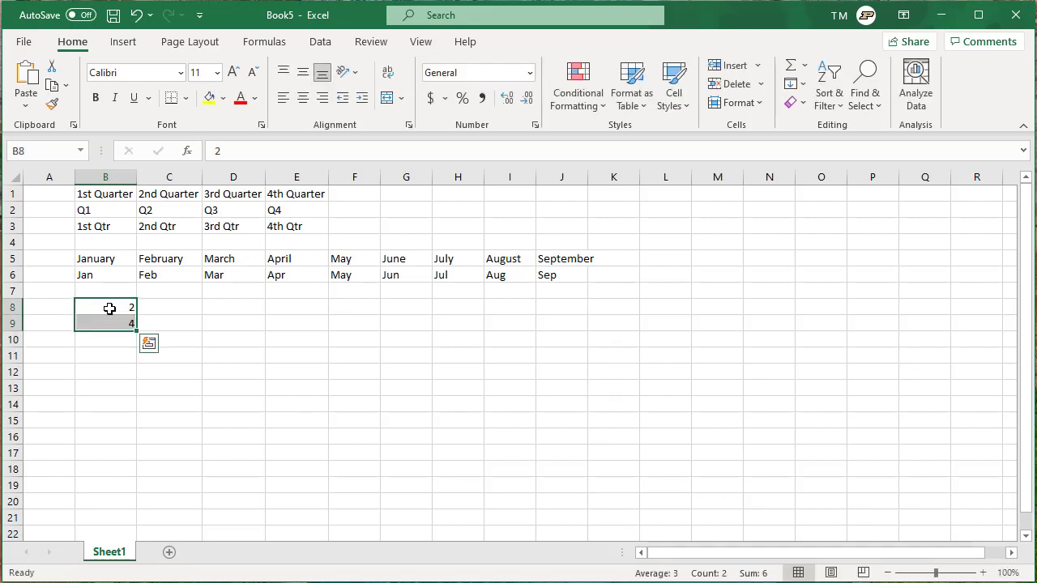
{"action": "left_click_drag", "start_coordinate": [133, 333], "coordinate": [135, 457]}
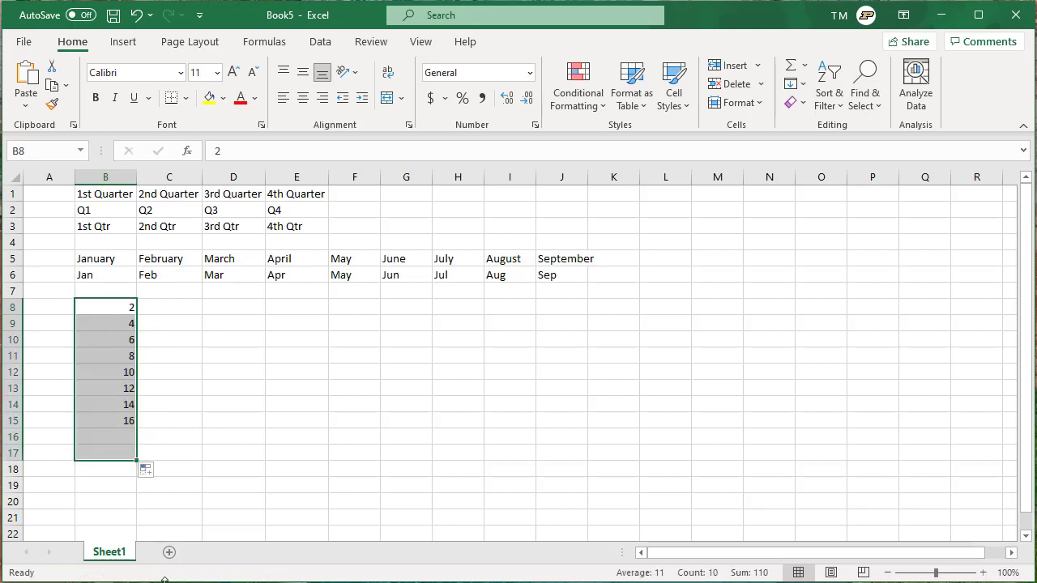
- Enter 1 and 3 in C8:C9 and extend the odd series to 19 in C17
{"action": "left_click", "coordinate": [183, 307]}
{"action": "type", "text": "1"}
{"action": "key", "text": "Return"}
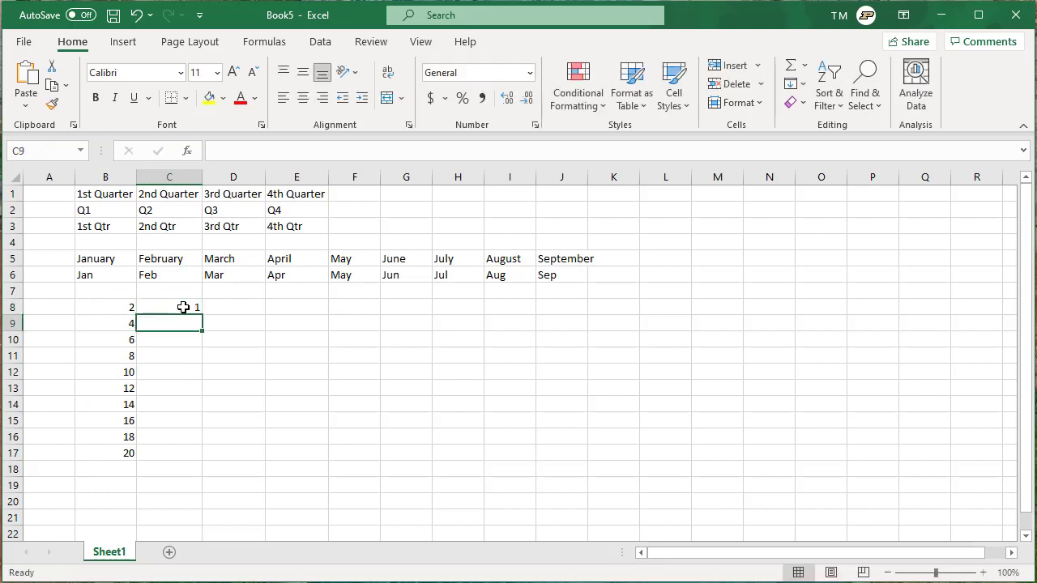
{"action": "type", "text": "3"}
{"action": "key", "text": "Return"}
{"action": "left_click", "coordinate": [183, 307]}
{"action": "key", "text": "shift+Down"}
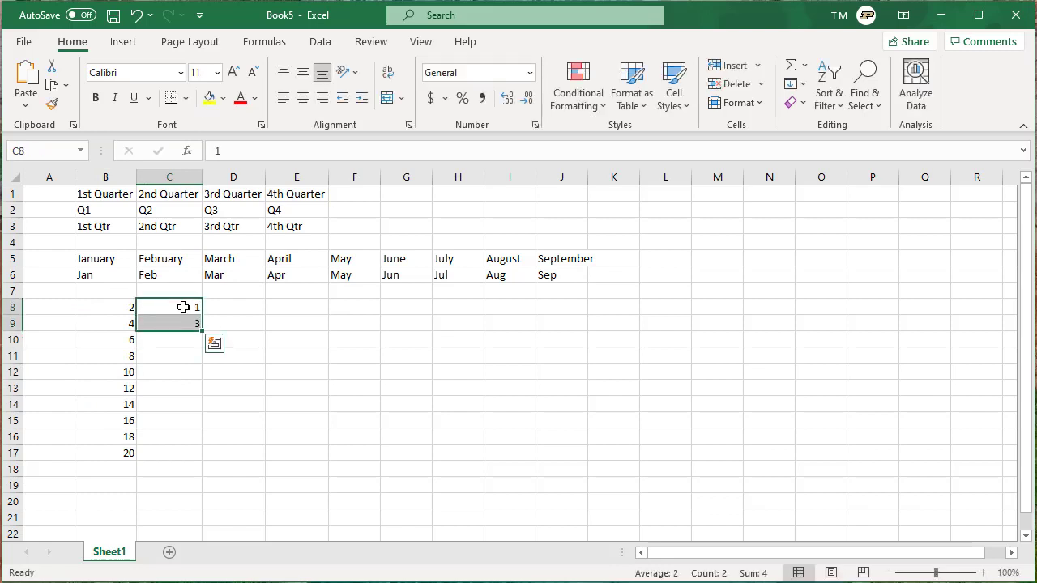
{"action": "left_click_drag", "start_coordinate": [202, 332], "coordinate": [201, 458]}
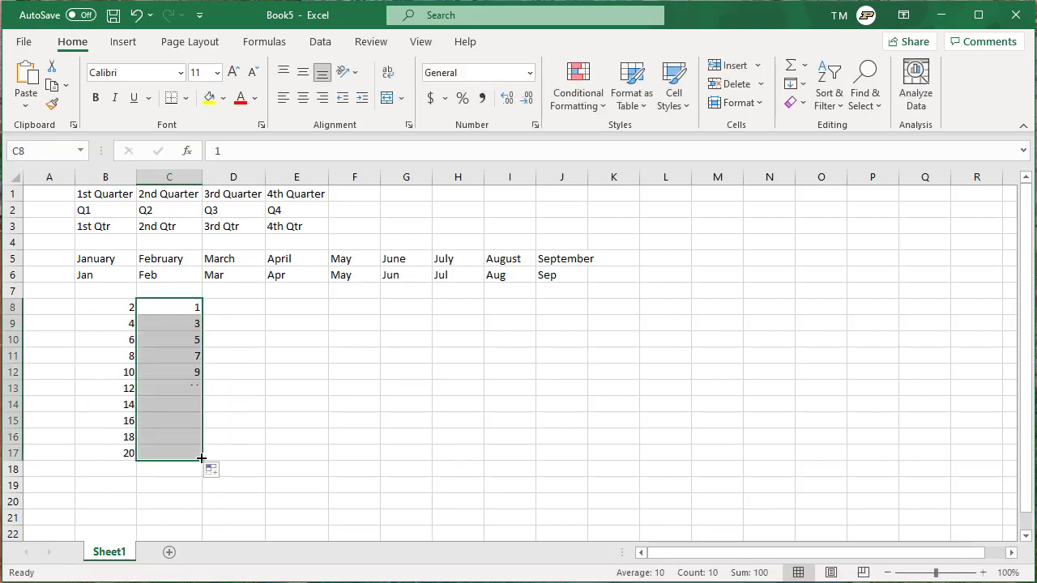
- Put 1 in D8 and fill a 1 to 10 count down to D17
{"action": "left_click", "coordinate": [248, 304]}
{"action": "type", "text": "1"}
{"action": "left_click", "coordinate": [243, 357]}
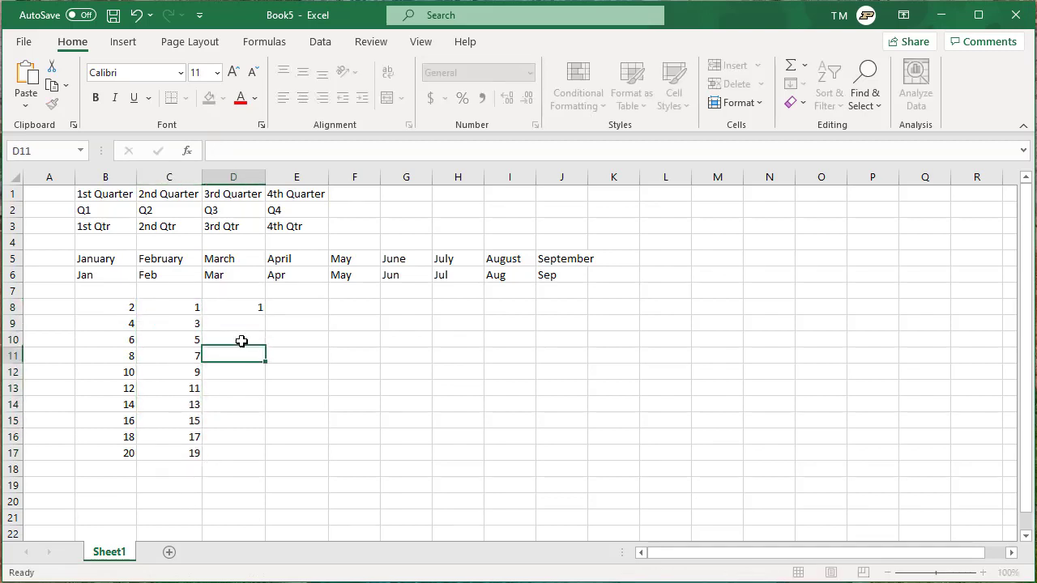
{"action": "left_click", "coordinate": [257, 305]}
{"action": "left_click_drag", "start_coordinate": [265, 318], "coordinate": [265, 455]}
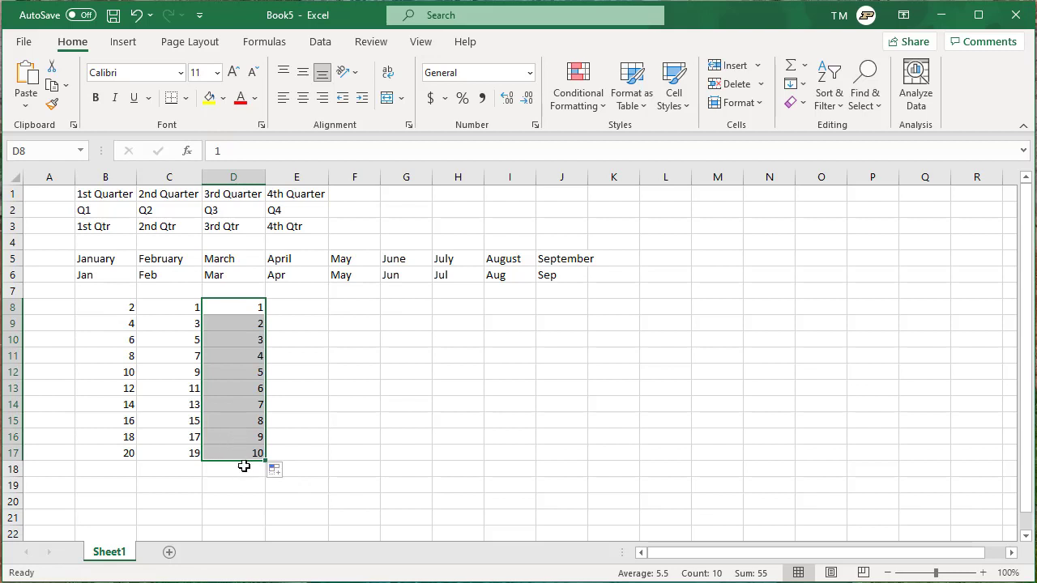
- Enter 23 in cell E8
{"action": "left_click", "coordinate": [308, 308]}
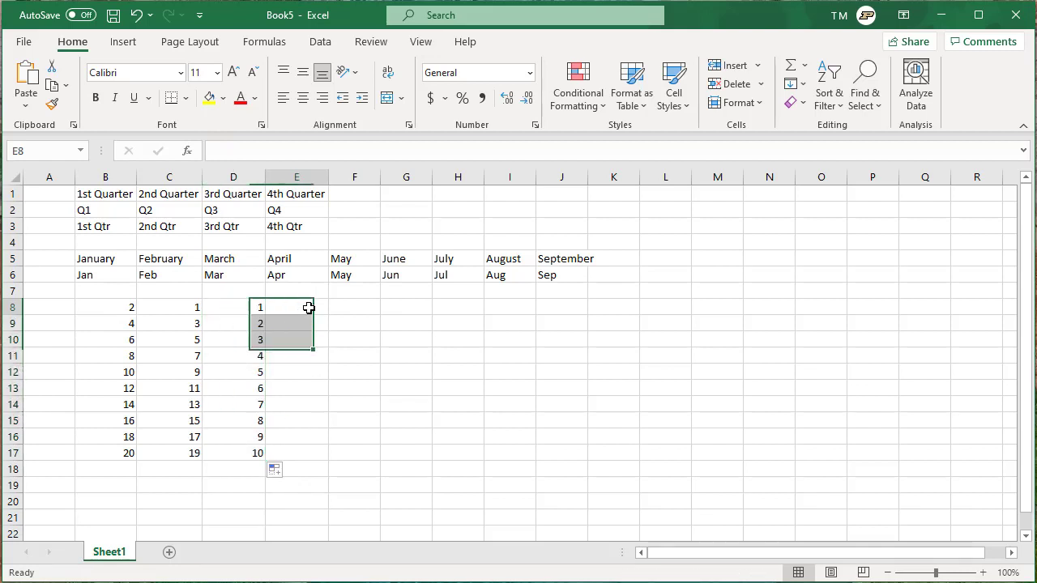
{"action": "type", "text": "23"}
{"action": "key", "text": "Return"}
{"action": "left_click", "coordinate": [236, 307]}
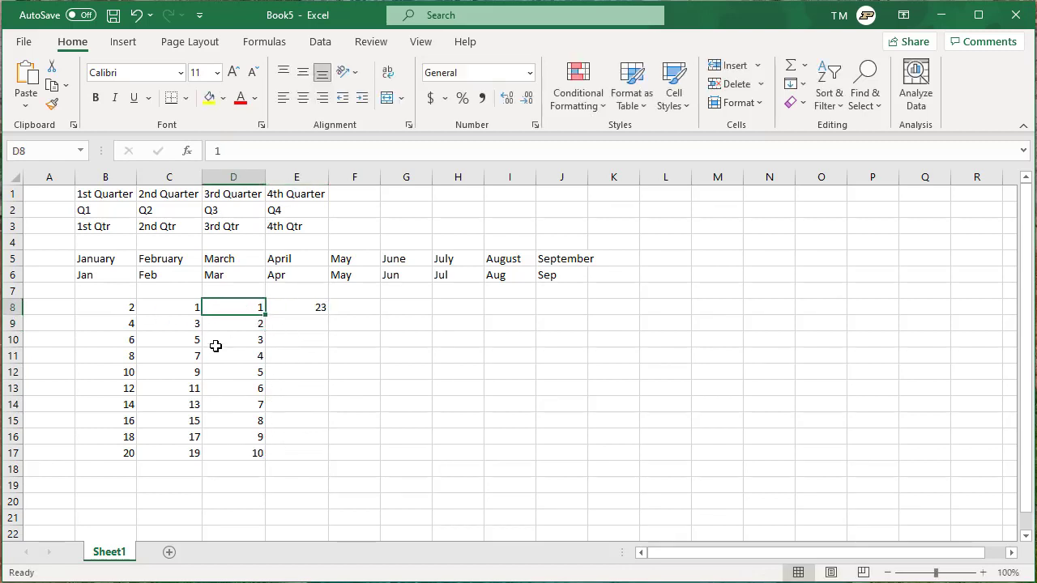
- Duplicate the 23 in E8 down every row through E17
{"action": "left_click", "coordinate": [316, 307]}
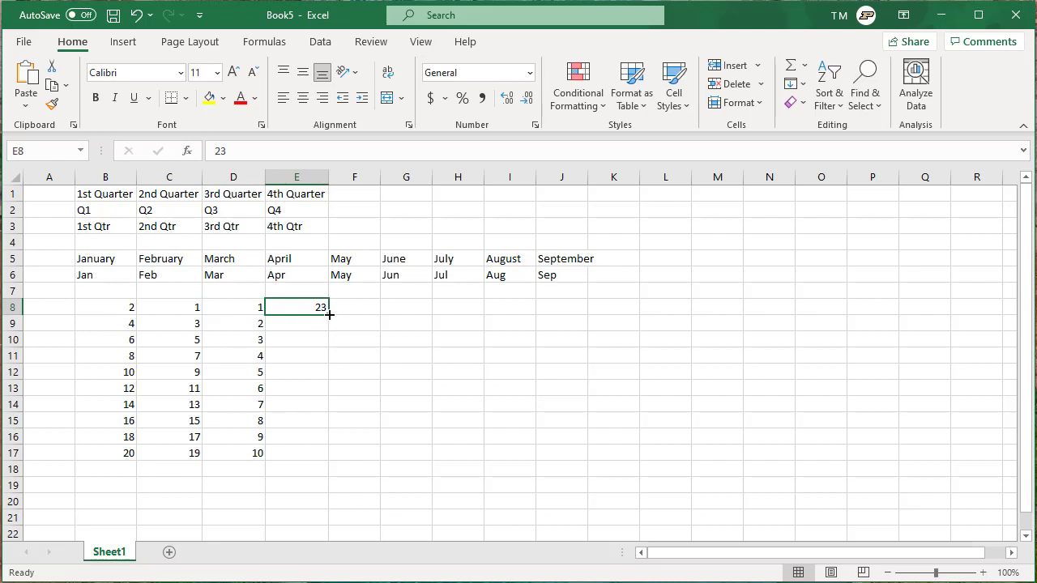
{"action": "double_click", "coordinate": [329, 313]}
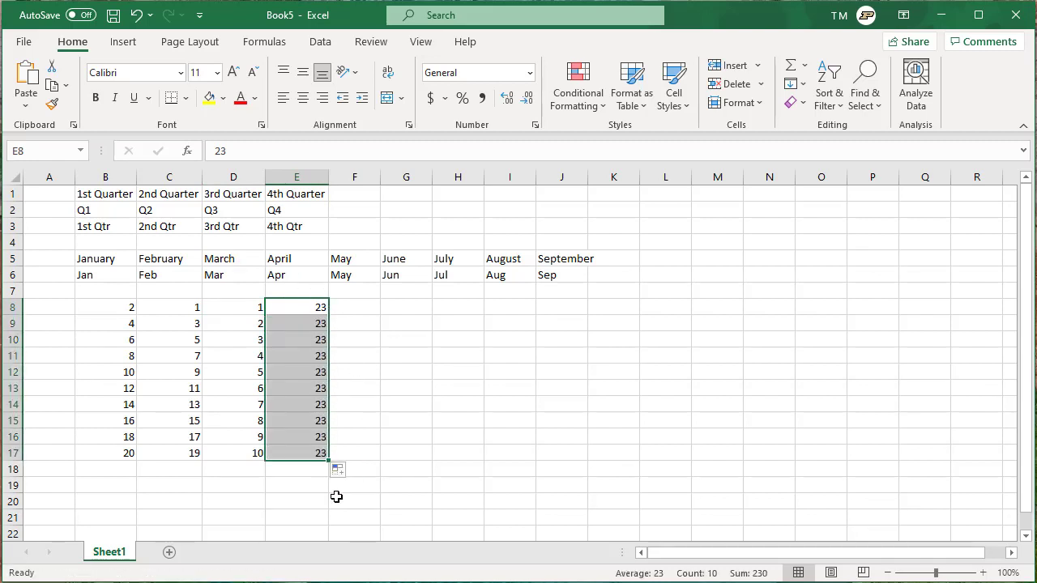
{"action": "left_click", "coordinate": [294, 307]}
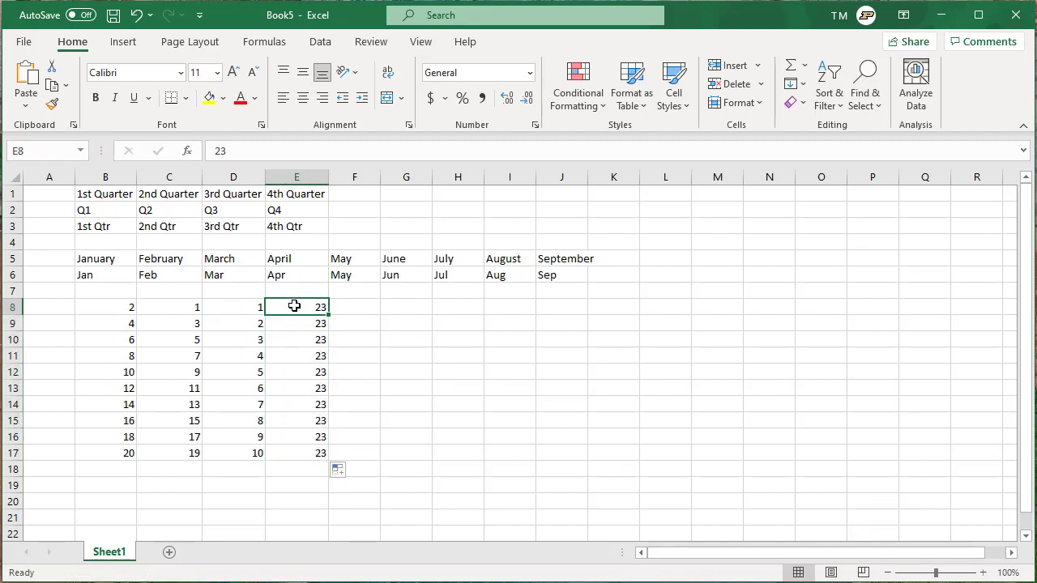
- Enter =D8*2 in E8, copy it down to E17, and check the copied formulas
{"action": "type", "text": "="}
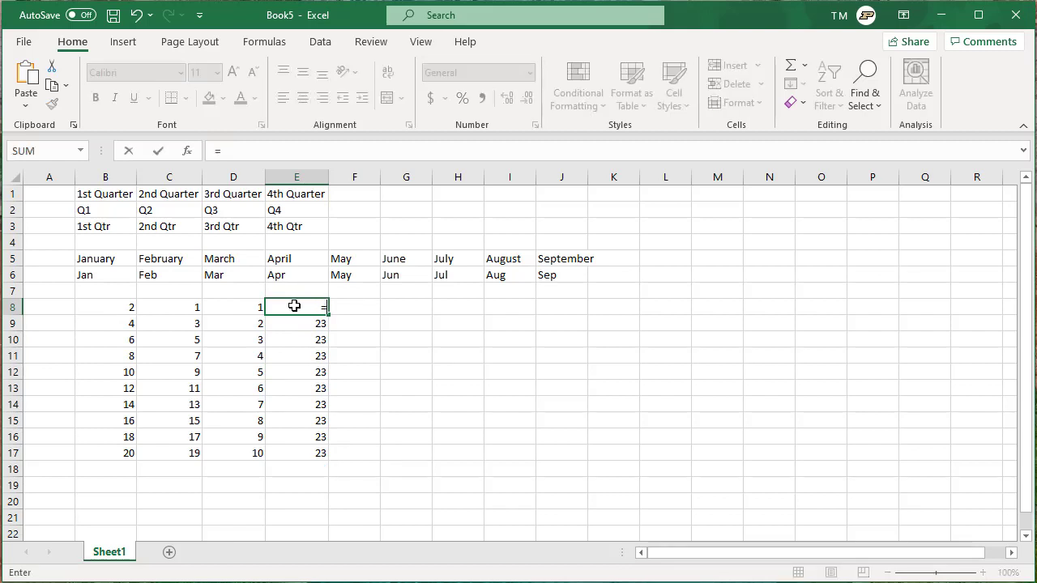
{"action": "key", "text": "Left"}
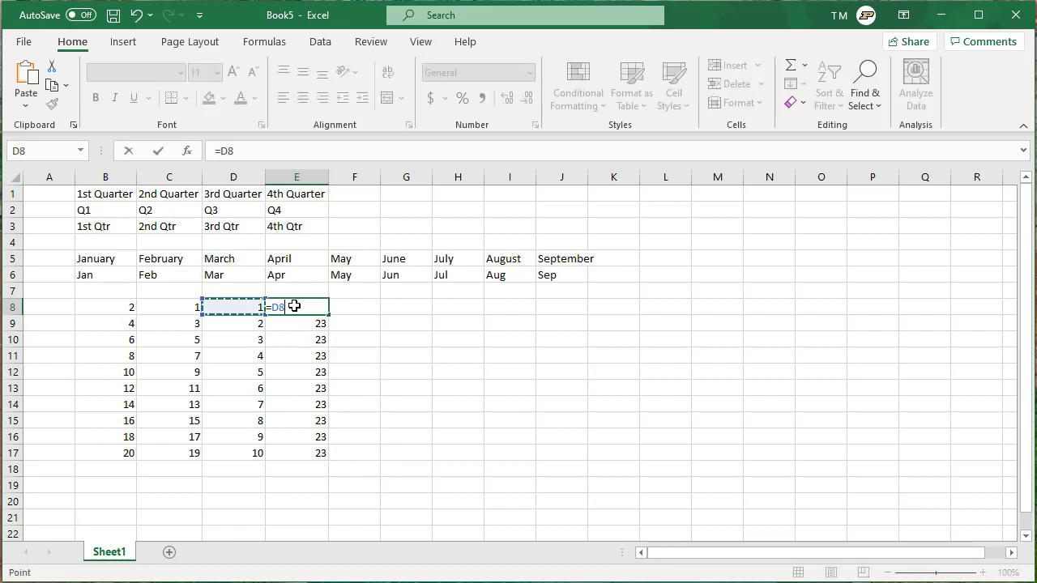
{"action": "type", "text": "*2"}
{"action": "key", "text": "Return"}
{"action": "left_click", "coordinate": [295, 307]}
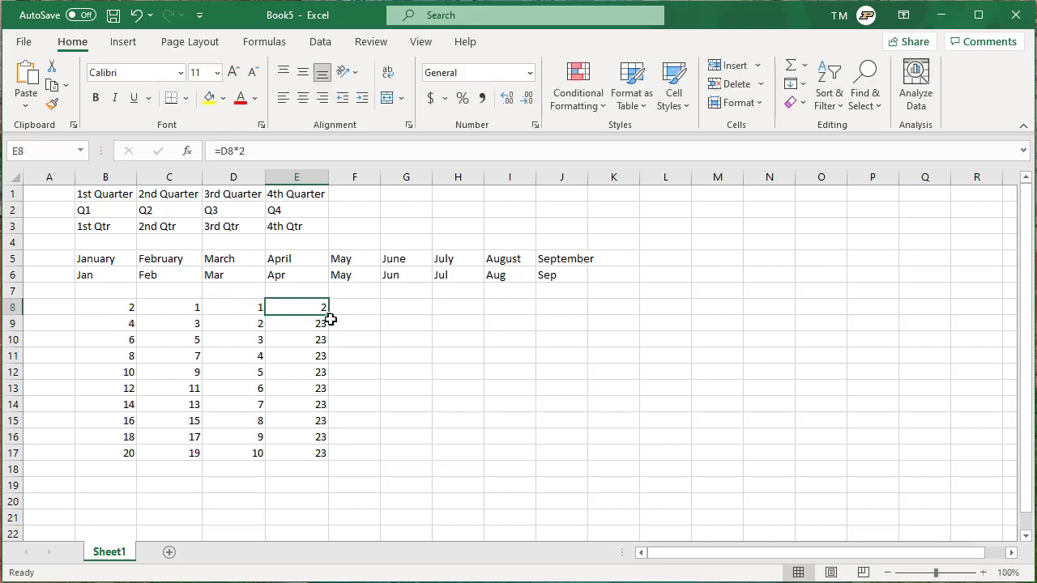
{"action": "double_click", "coordinate": [327, 316]}
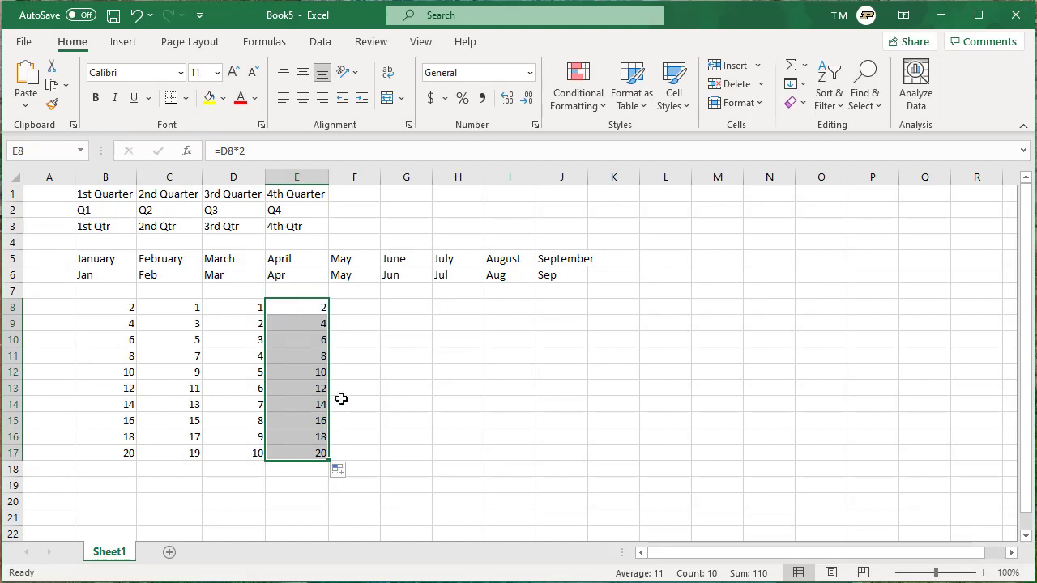
{"action": "left_click", "coordinate": [316, 324]}
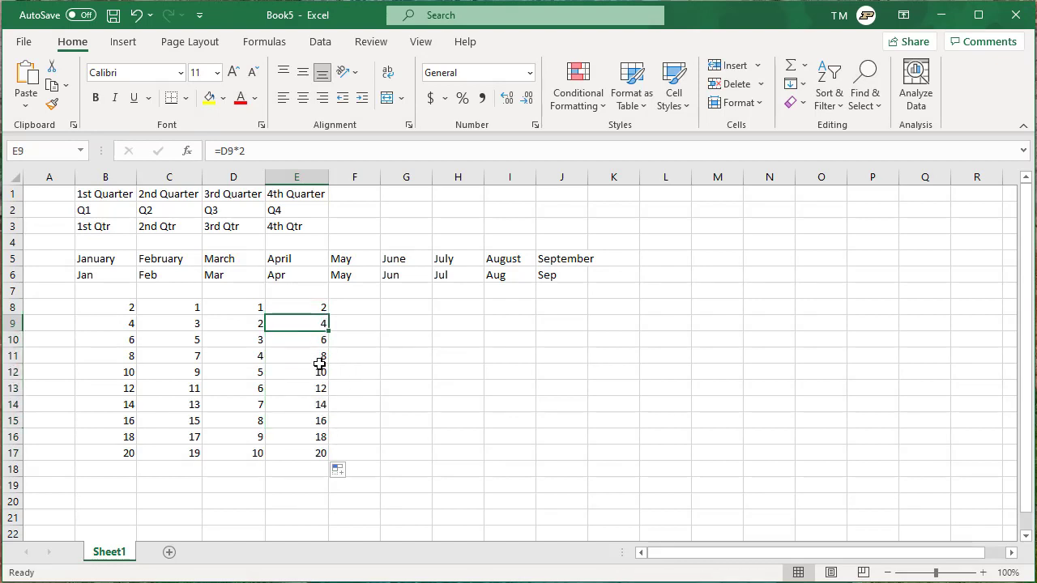
{"action": "key", "text": "Down"}
{"action": "key", "text": "Down"}
{"action": "key", "text": "Down"}
{"action": "left_click", "coordinate": [308, 415]}
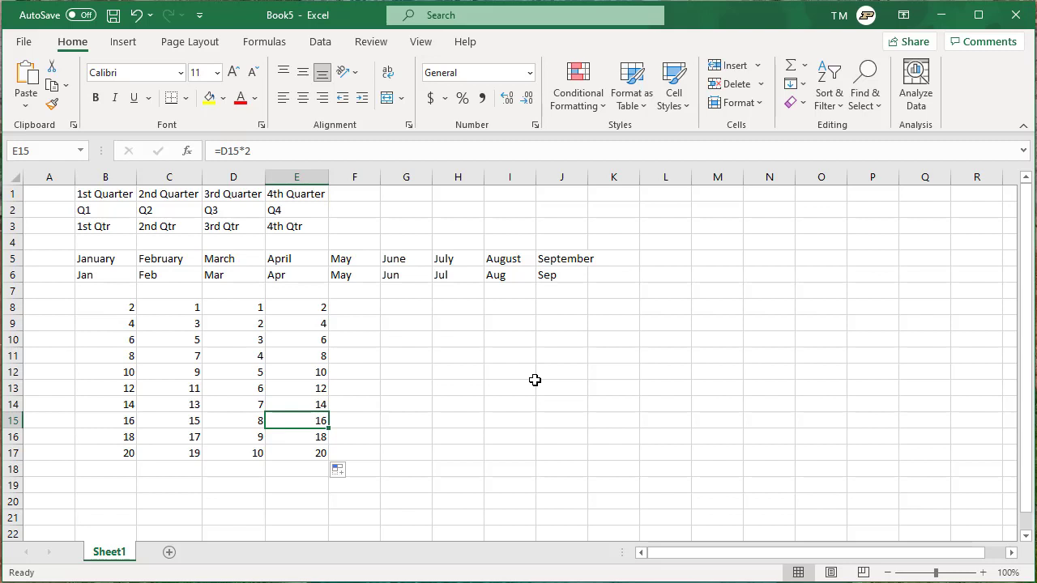
- Type the seven first names one per row into L7:L13, then select the list
{"action": "left_click", "coordinate": [667, 289]}
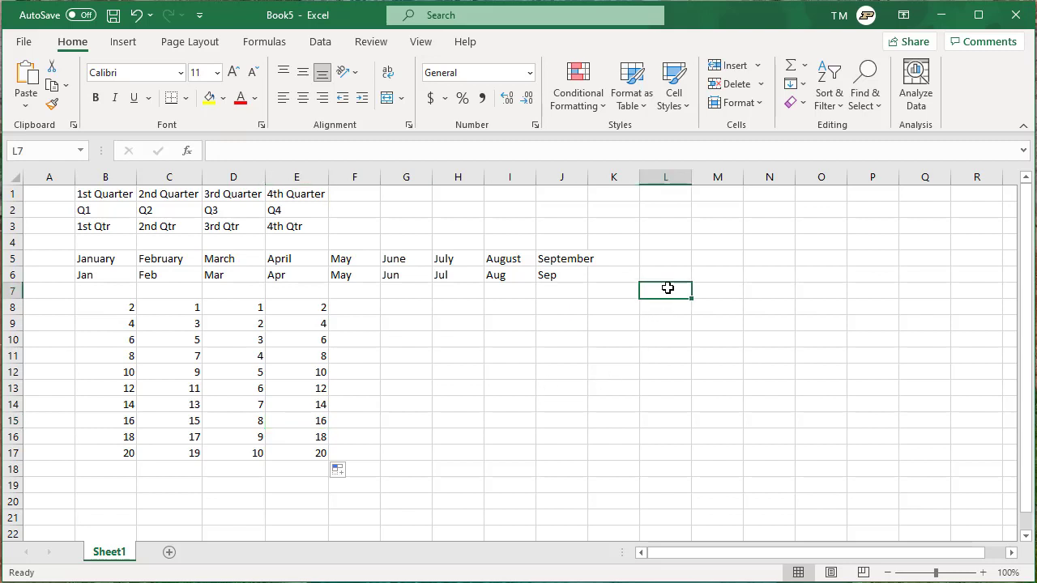
{"action": "type", "text": "tood"}
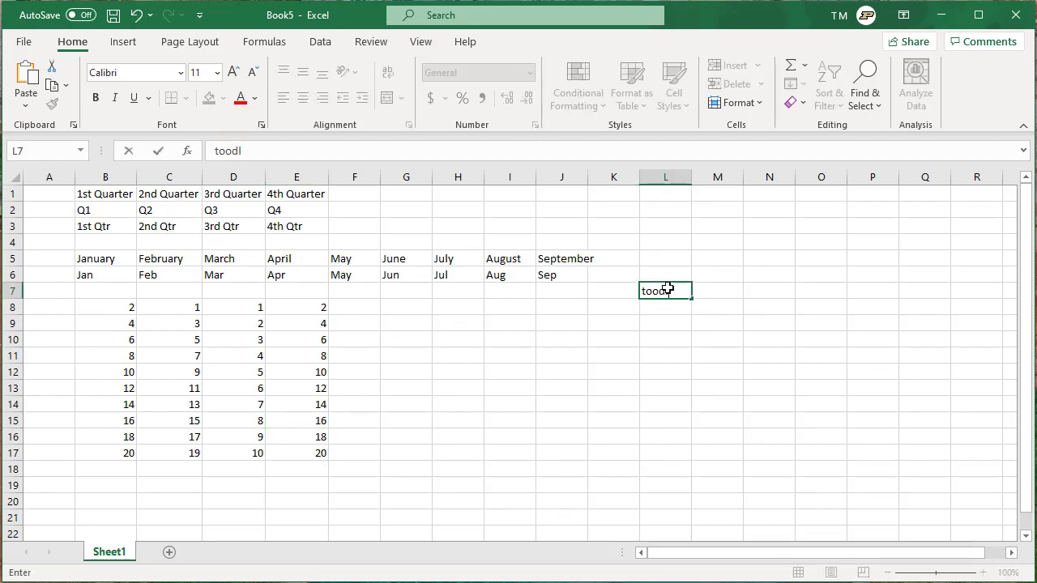
{"action": "type", "text": "l"}
{"action": "key", "text": "BackSpace"}
{"action": "key", "text": "BackSpace"}
{"action": "key", "text": "BackSpace"}
{"action": "key", "text": "BackSpace"}
{"action": "type", "text": "oodles"}
{"action": "key", "text": "Return"}
{"action": "type", "text": "Lisa"}
{"action": "key", "text": "Return"}
{"action": "type", "text": "Pam"}
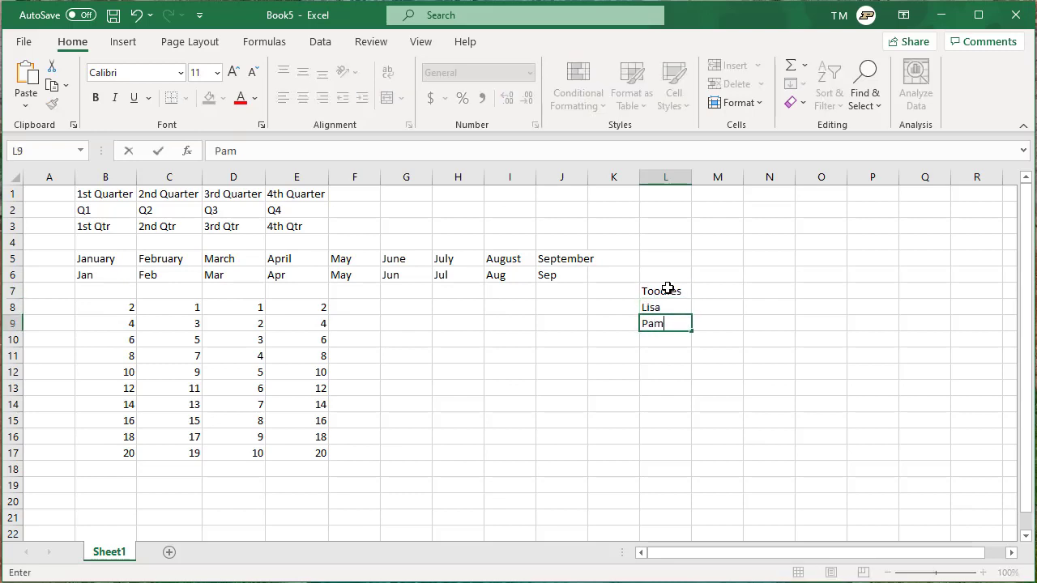
{"action": "type", "text": "ealla"}
{"action": "key", "text": "Return"}
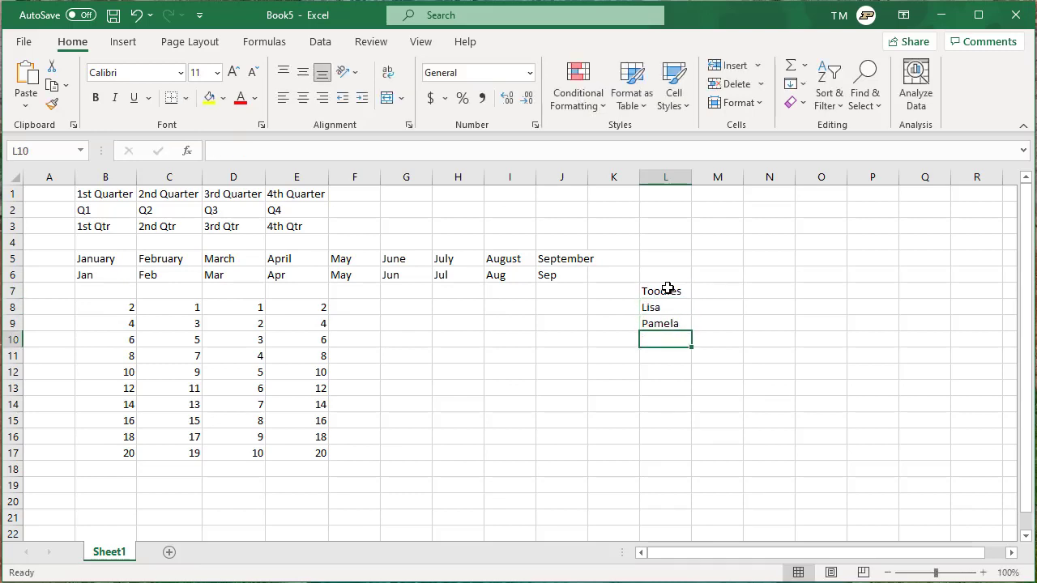
{"action": "type", "text": "Scott"}
{"action": "key", "text": "Return"}
{"action": "type", "text": "We"}
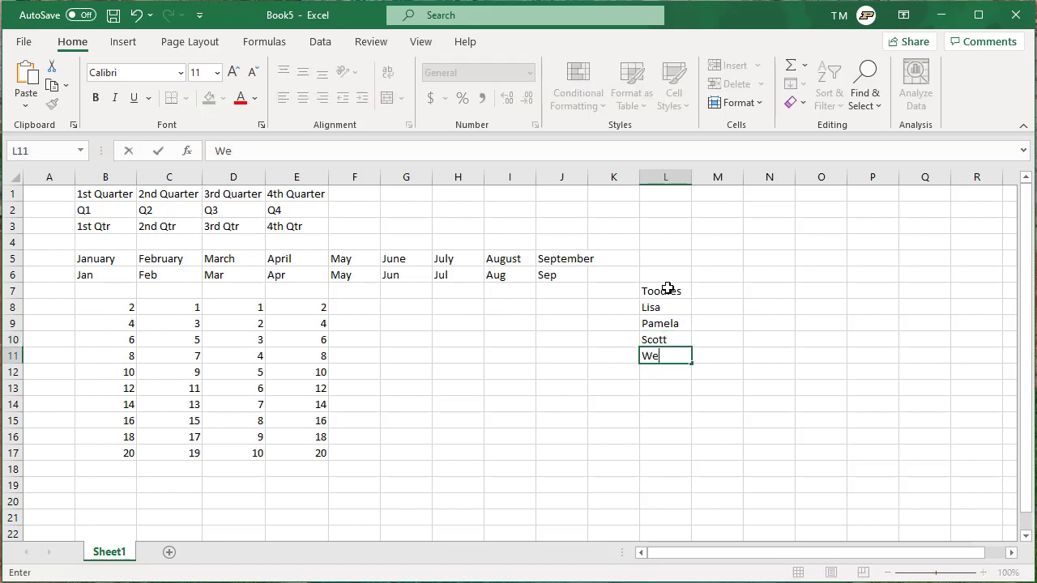
{"action": "type", "text": "s"}
{"action": "key", "text": "Return"}
{"action": "type", "text": "Connor"}
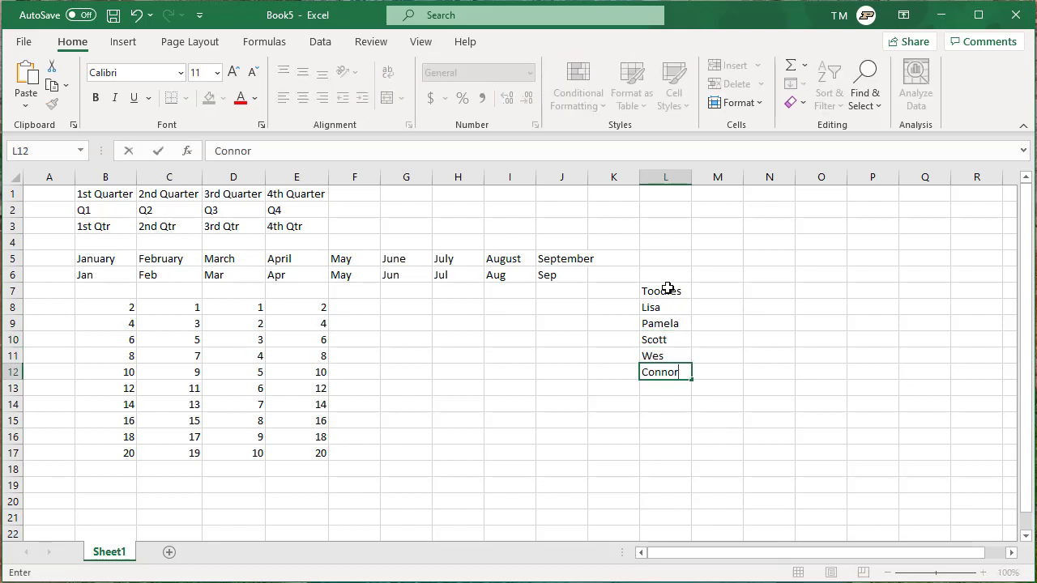
{"action": "key", "text": "Return"}
{"action": "type", "text": "Jim"}
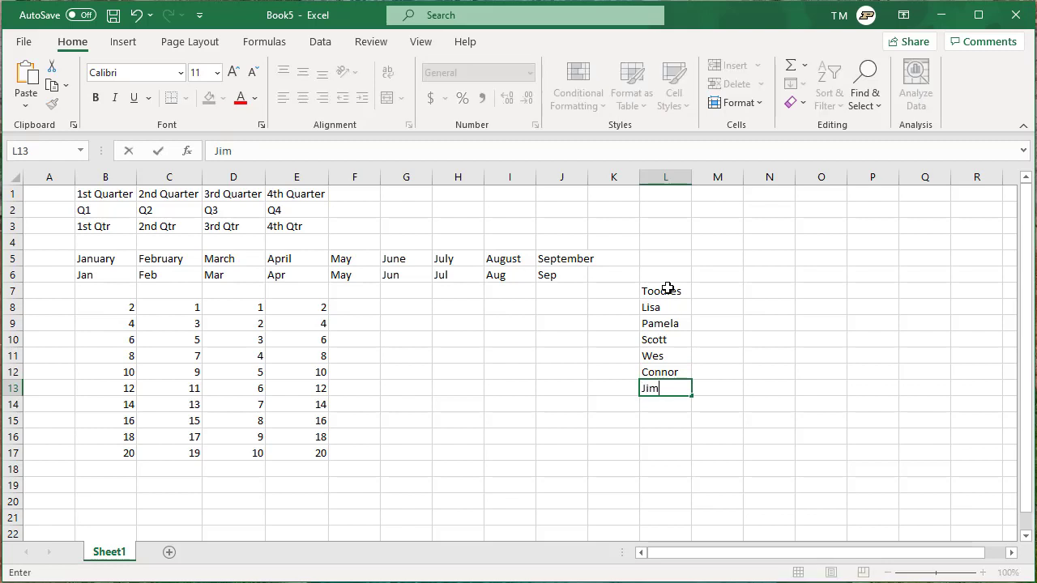
{"action": "key", "text": "Up"}
{"action": "key", "text": "Up"}
{"action": "key", "text": "Up"}
{"action": "key", "text": "Up"}
{"action": "key", "text": "Up"}
{"action": "key", "text": "Up"}
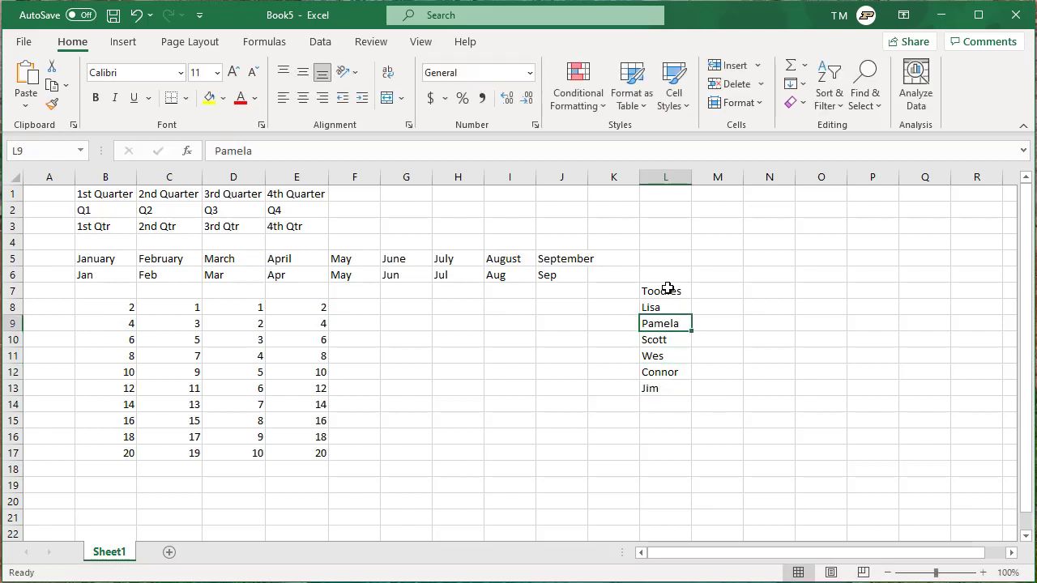
{"action": "key", "text": "shift+Down"}
{"action": "key", "text": "shift+Down"}
{"action": "key", "text": "shift+Down"}
{"action": "key", "text": "shift+Down"}
{"action": "key", "text": "shift+Down"}
{"action": "key", "text": "shift+Down"}
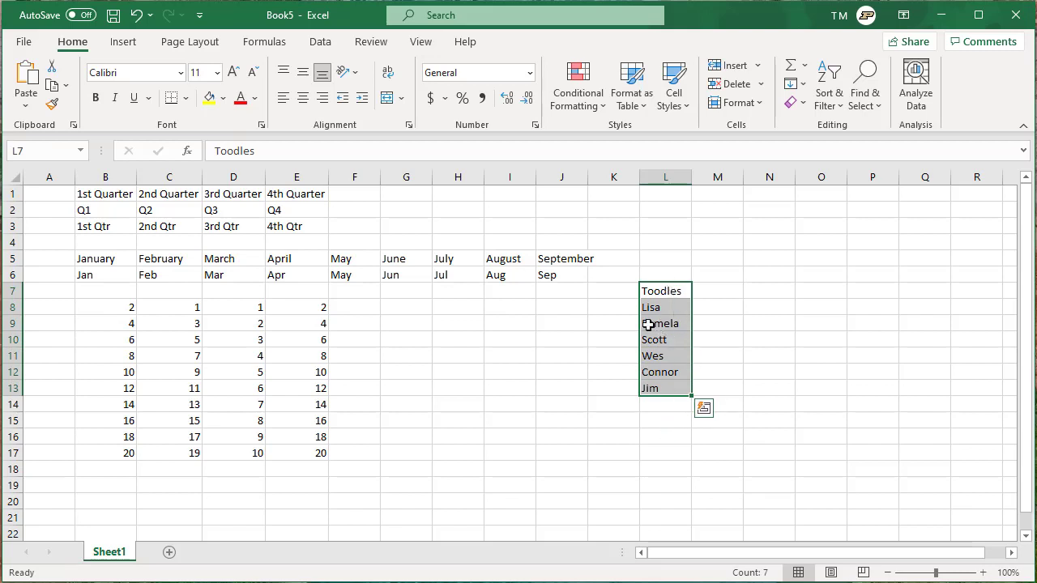
- Go through File > More > Options > Advanced to open Edit Custom Lists
{"action": "left_click", "coordinate": [31, 45]}
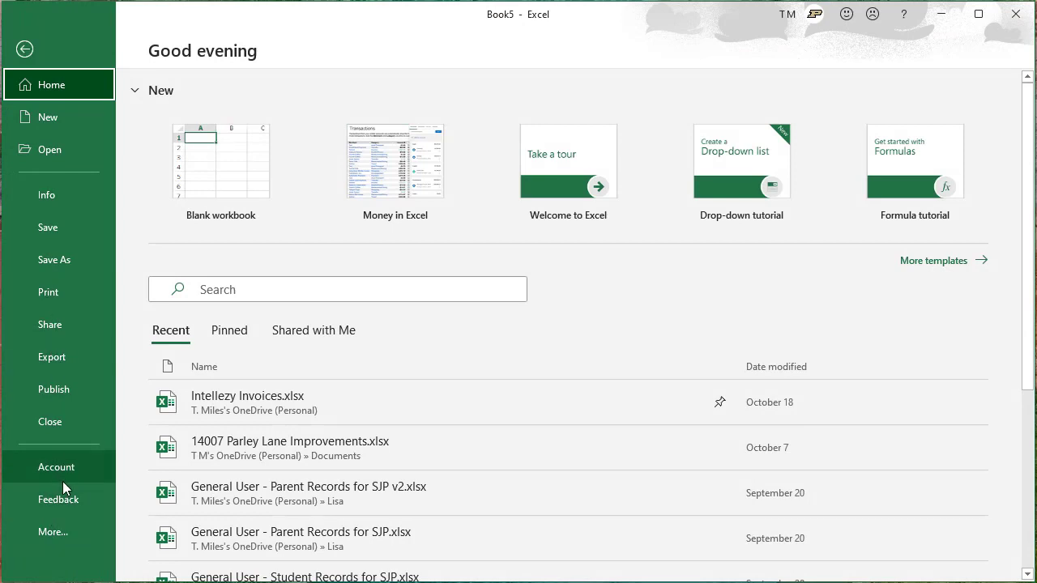
{"action": "left_click", "coordinate": [53, 530]}
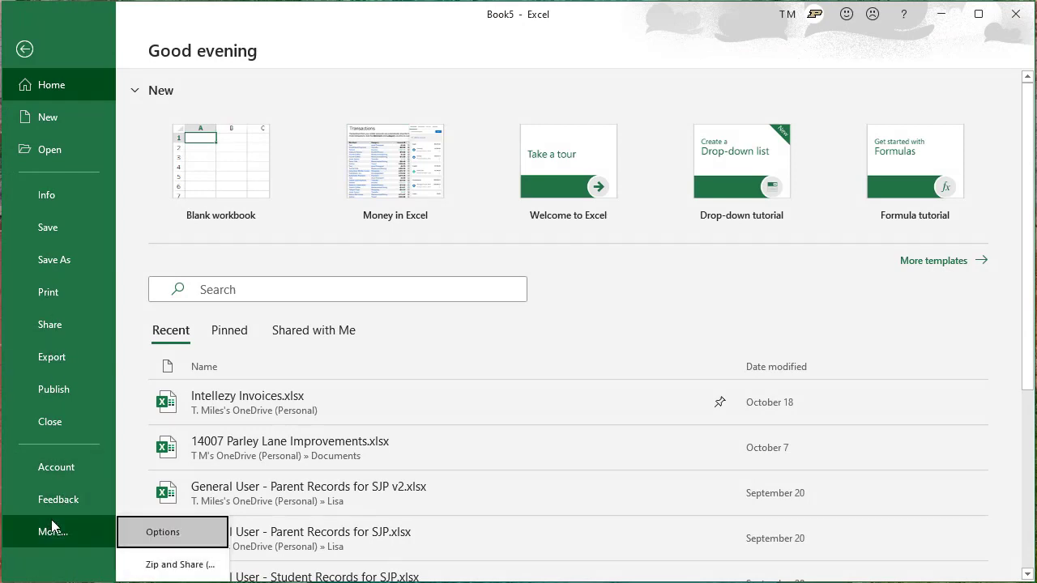
{"action": "left_click", "coordinate": [139, 532]}
{"action": "left_click", "coordinate": [220, 213]}
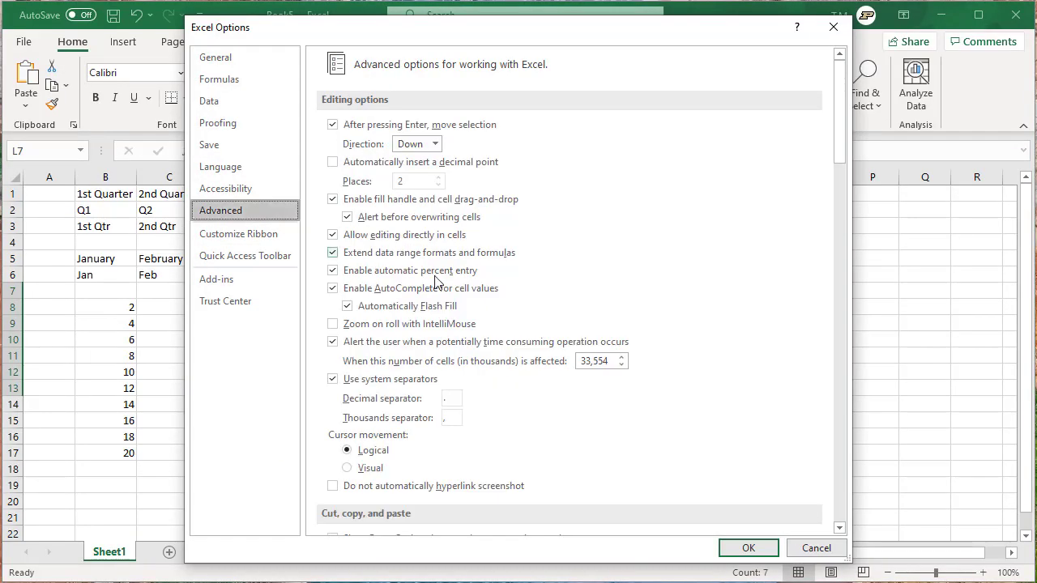
{"action": "scroll", "coordinate": [437, 284], "scroll_direction": "down", "scroll_amount": 10}
{"action": "scroll", "coordinate": [437, 283], "scroll_direction": "down", "scroll_amount": 15}
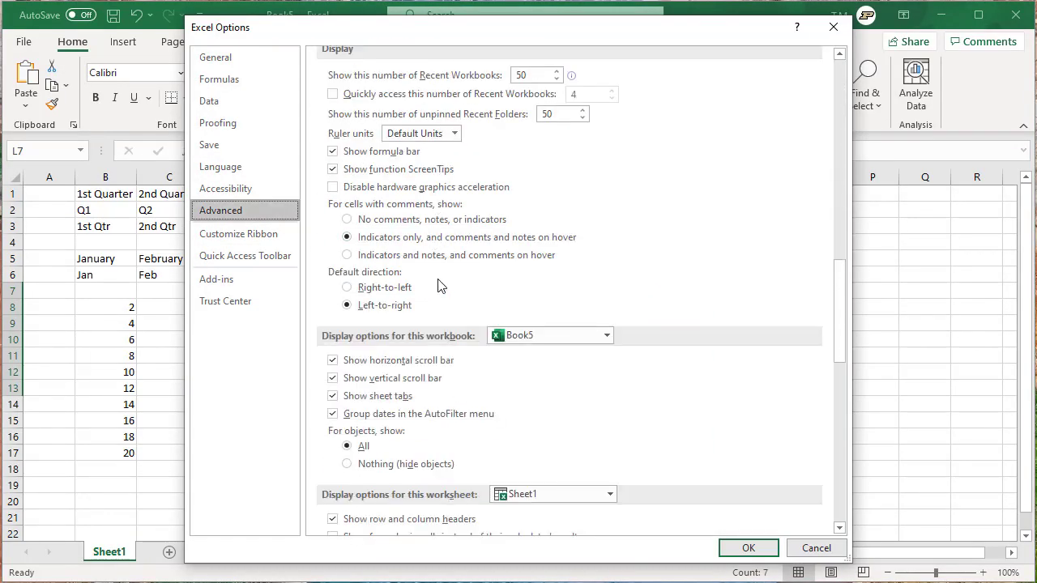
{"action": "scroll", "coordinate": [440, 283], "scroll_direction": "down", "scroll_amount": 6}
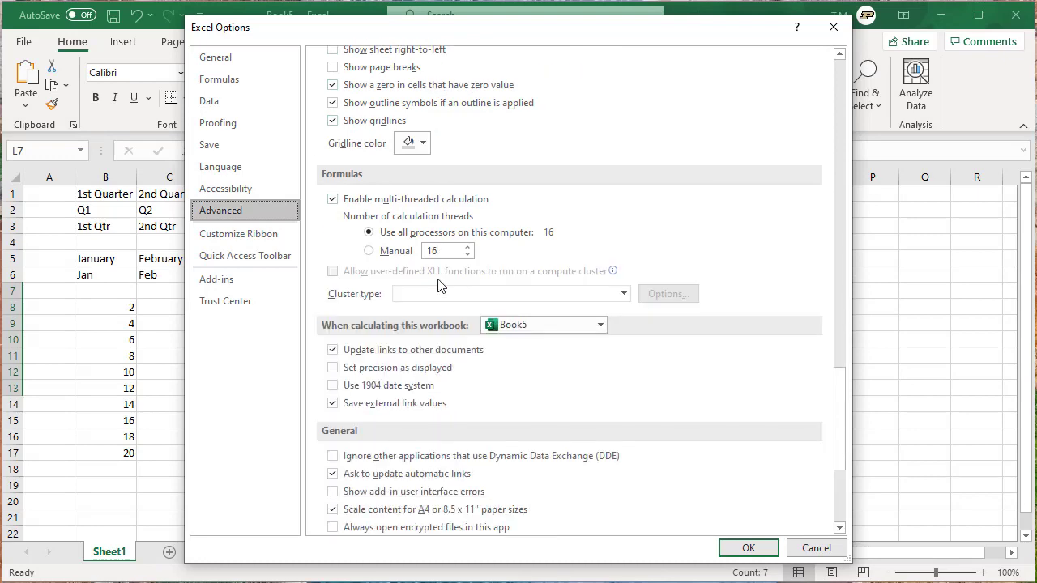
{"action": "scroll", "coordinate": [439, 284], "scroll_direction": "down", "scroll_amount": 6}
{"action": "left_click", "coordinate": [576, 369]}
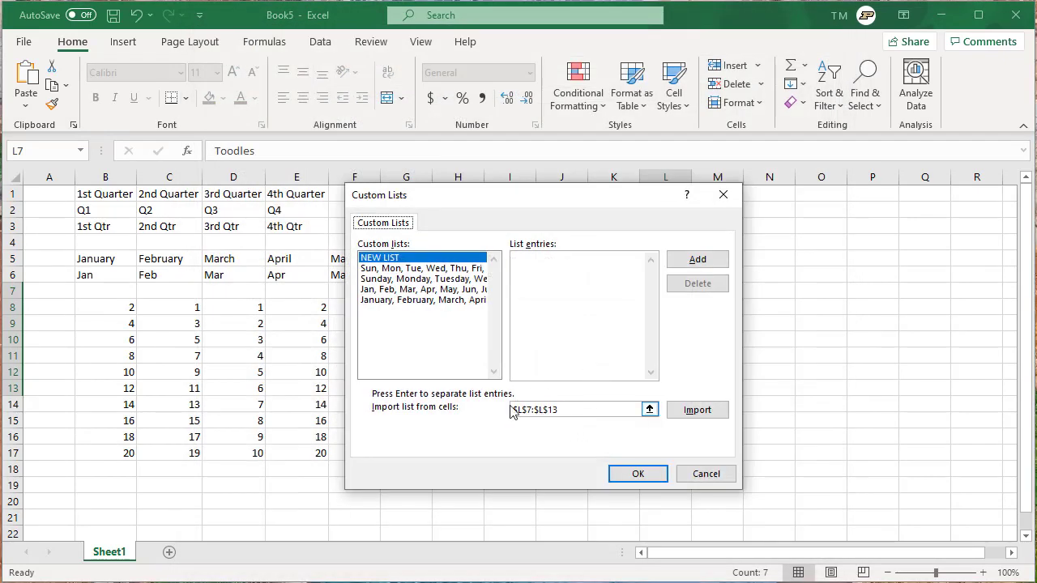
- Import L7:L13 as a custom list and confirm both dialogs with OK
{"action": "left_click", "coordinate": [697, 411]}
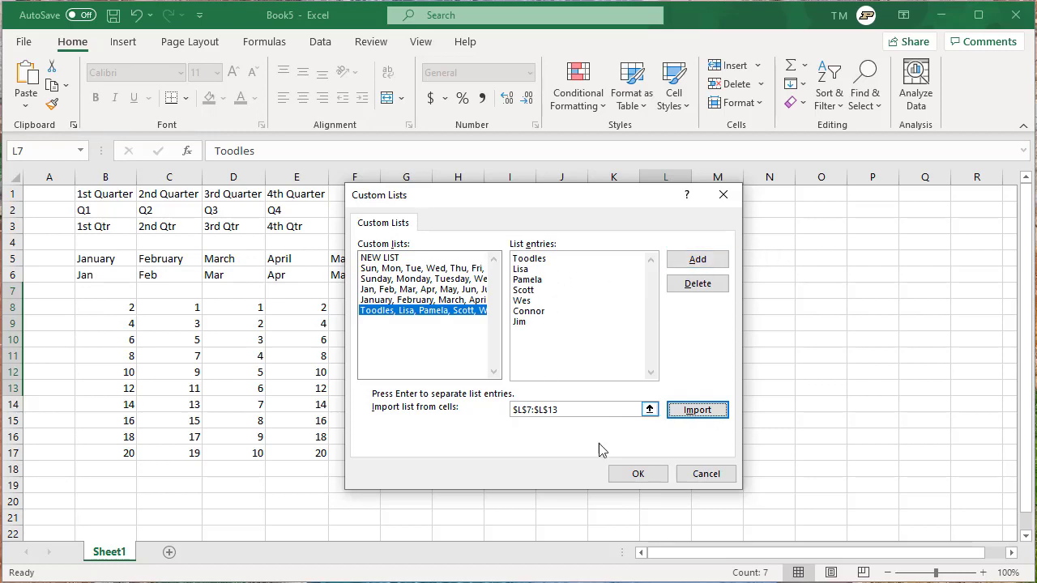
{"action": "left_click", "coordinate": [638, 474]}
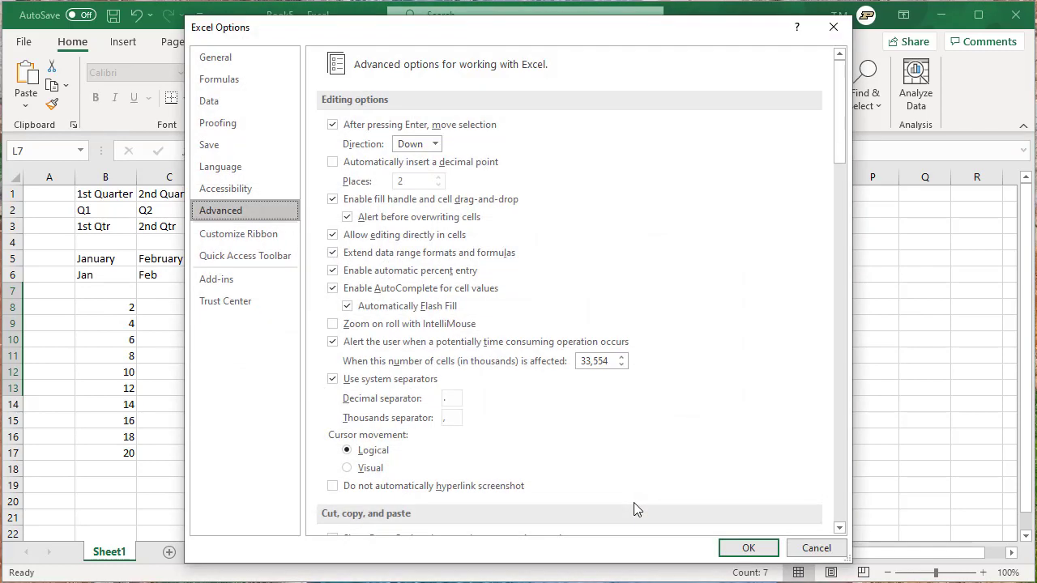
{"action": "left_click", "coordinate": [748, 548]}
{"action": "left_click", "coordinate": [603, 452]}
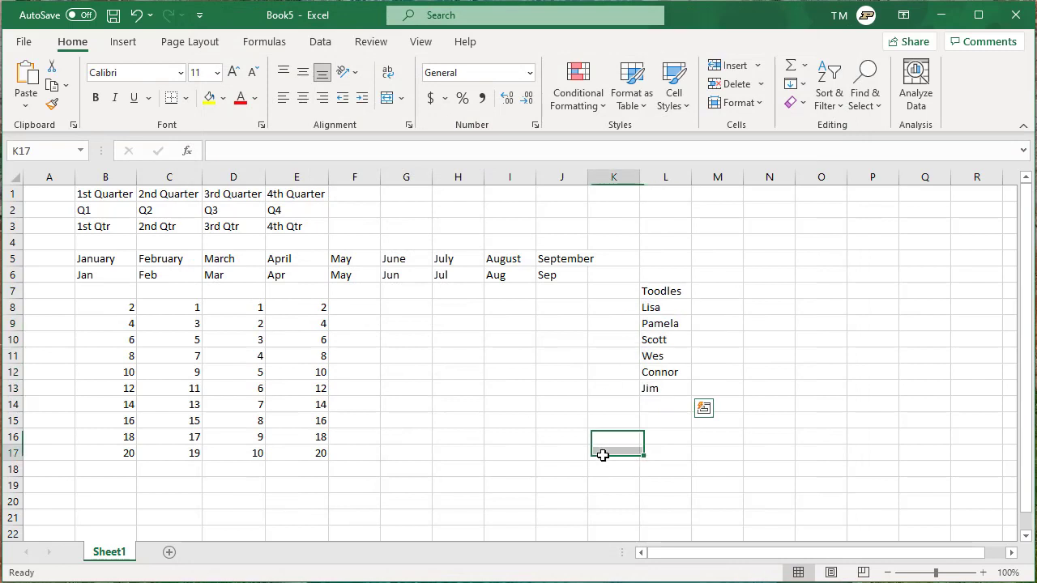
- Enter the list's second name in G8 and drag it down to G15 to continue the custom list
{"action": "left_click", "coordinate": [413, 308]}
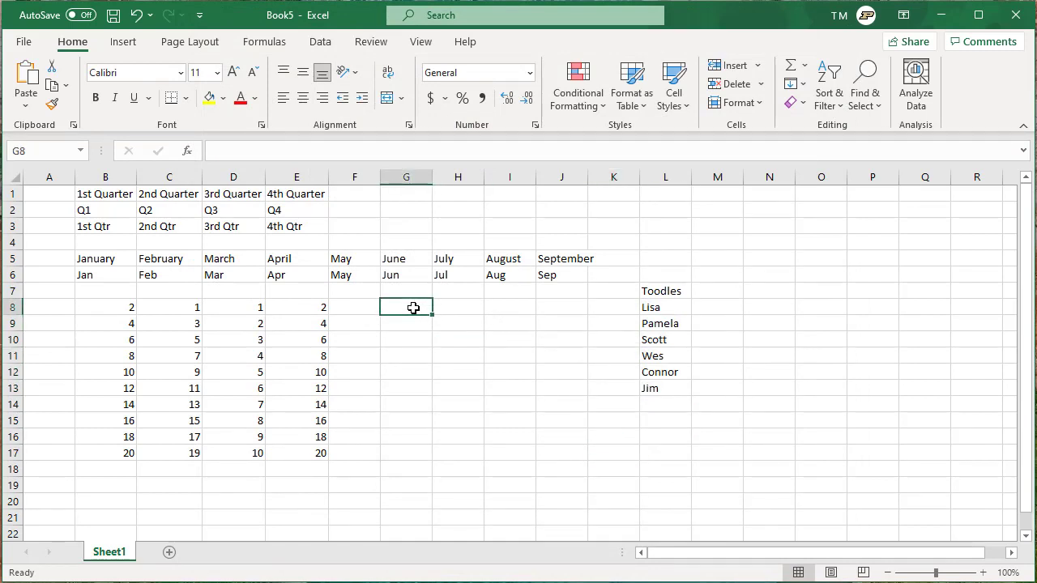
{"action": "type", "text": "Lisa"}
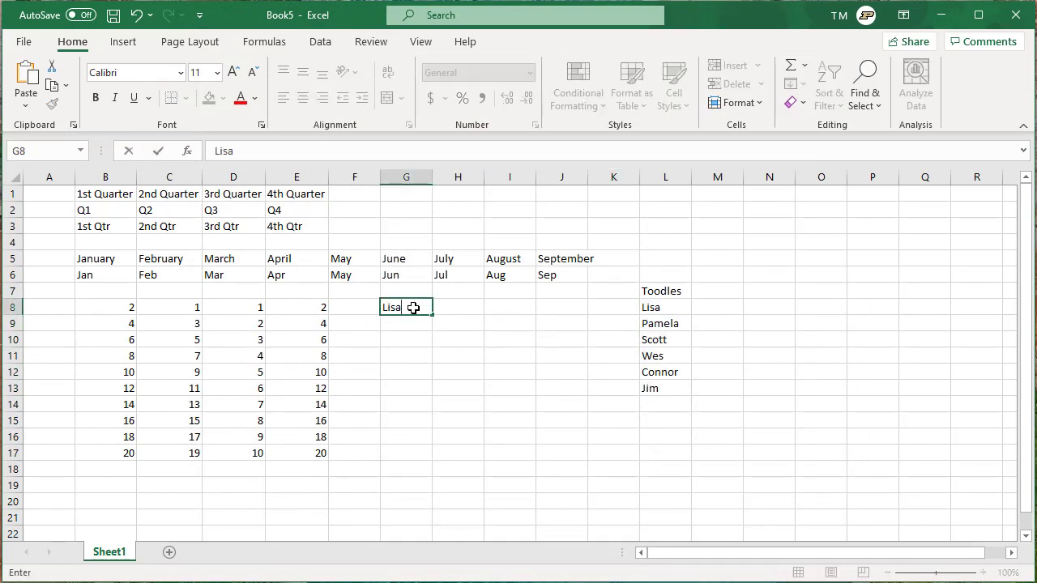
{"action": "left_click_drag", "start_coordinate": [432, 315], "coordinate": [406, 433]}
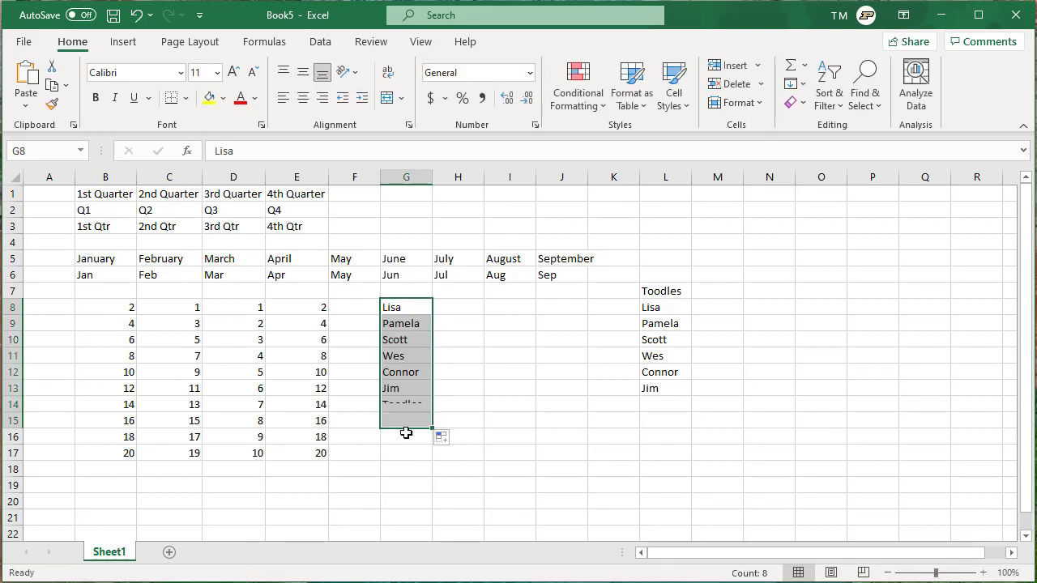